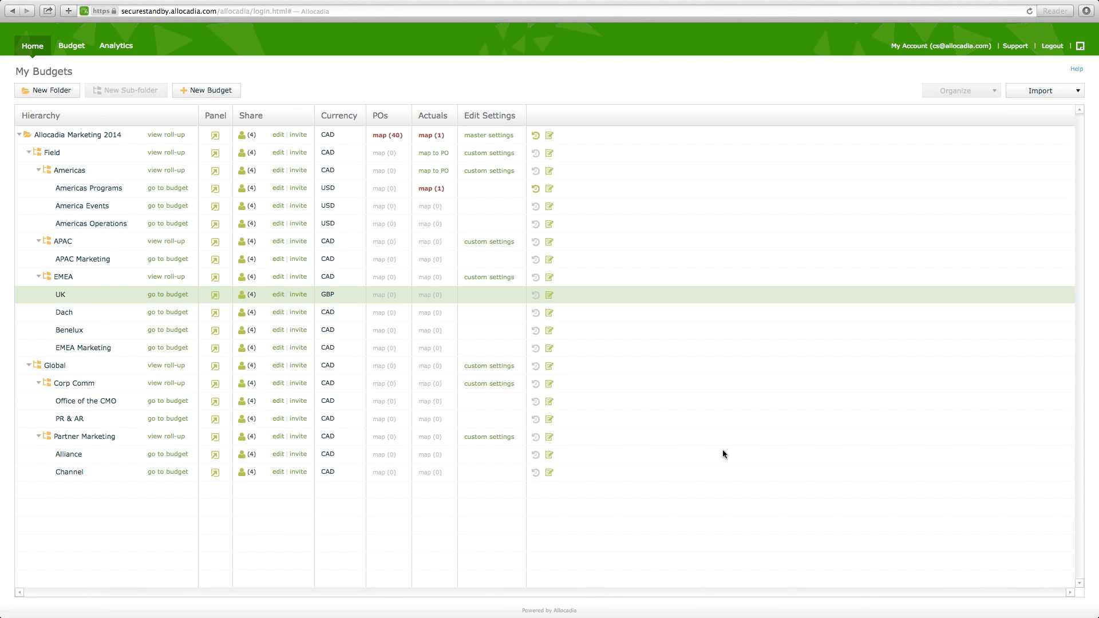
- Open the Americas Programs budget and view its filter options without changing them
click(719, 439)
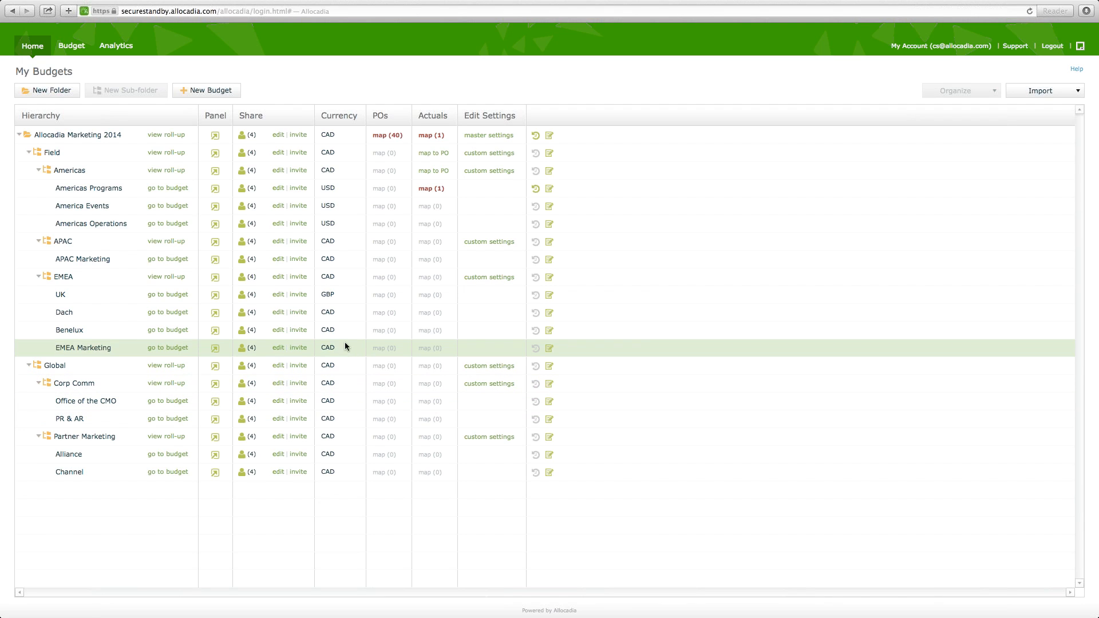
click(167, 188)
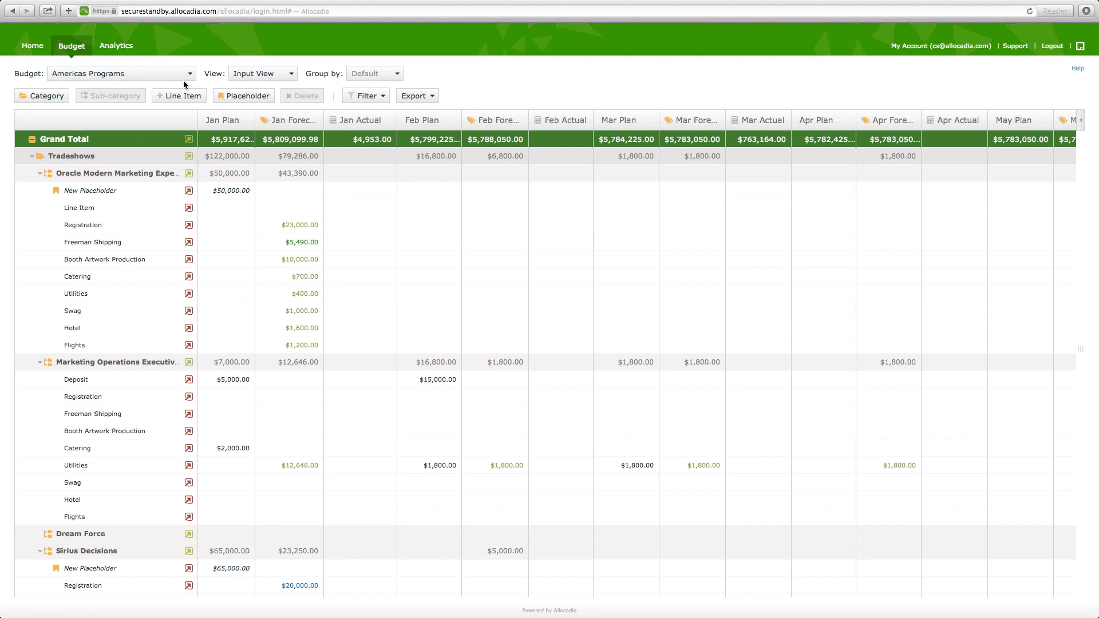
click(367, 95)
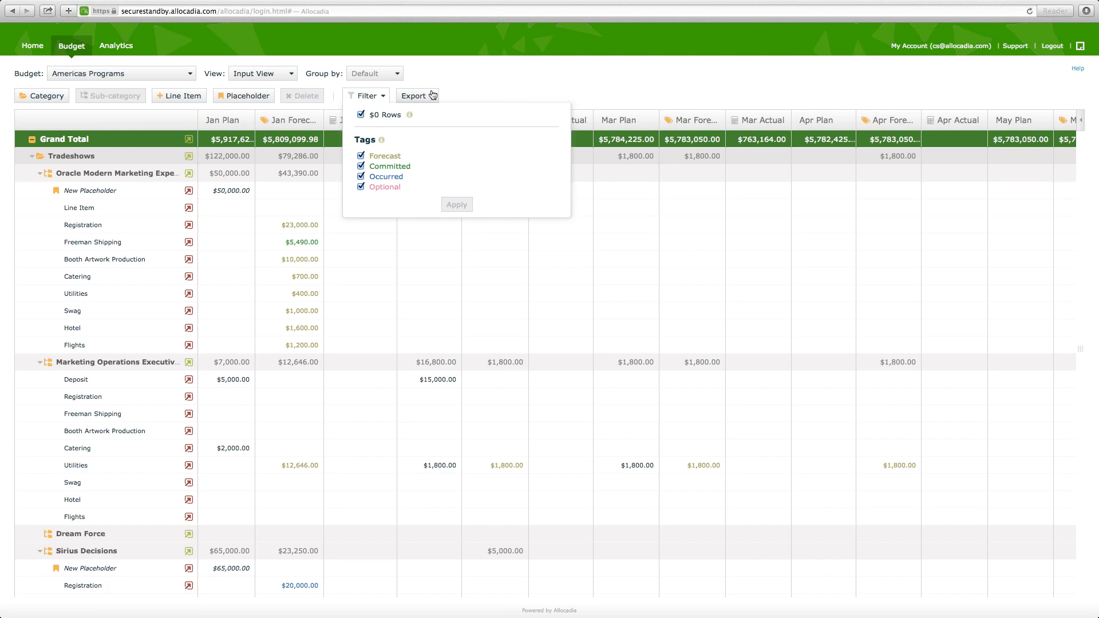
click(379, 96)
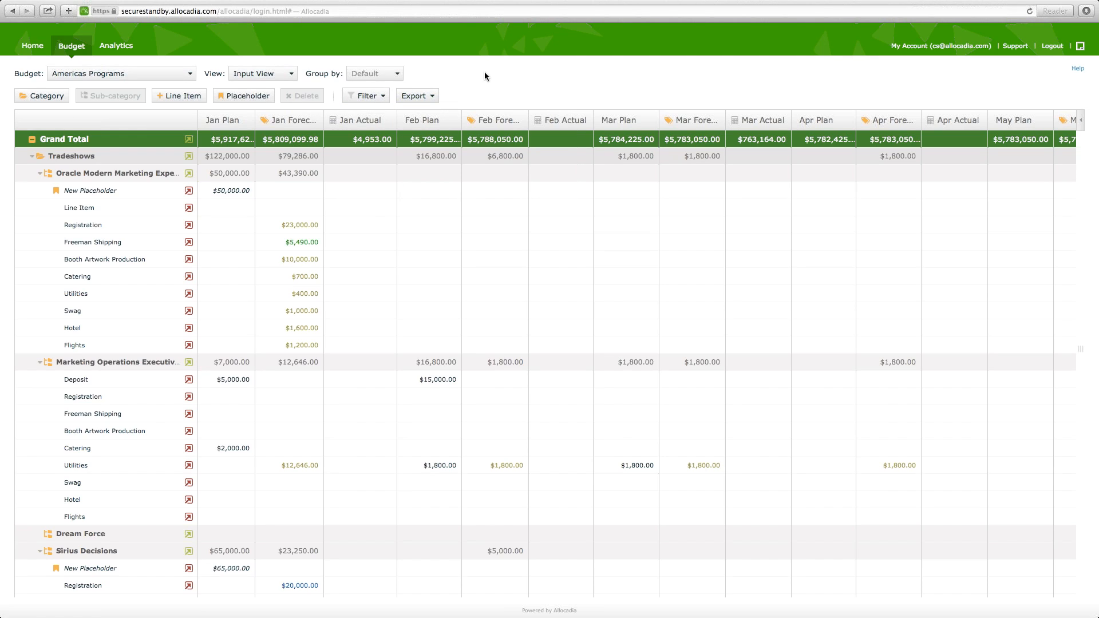
- Search the budget selector for "offic" and shorten the search to "o"
click(189, 78)
text(office)
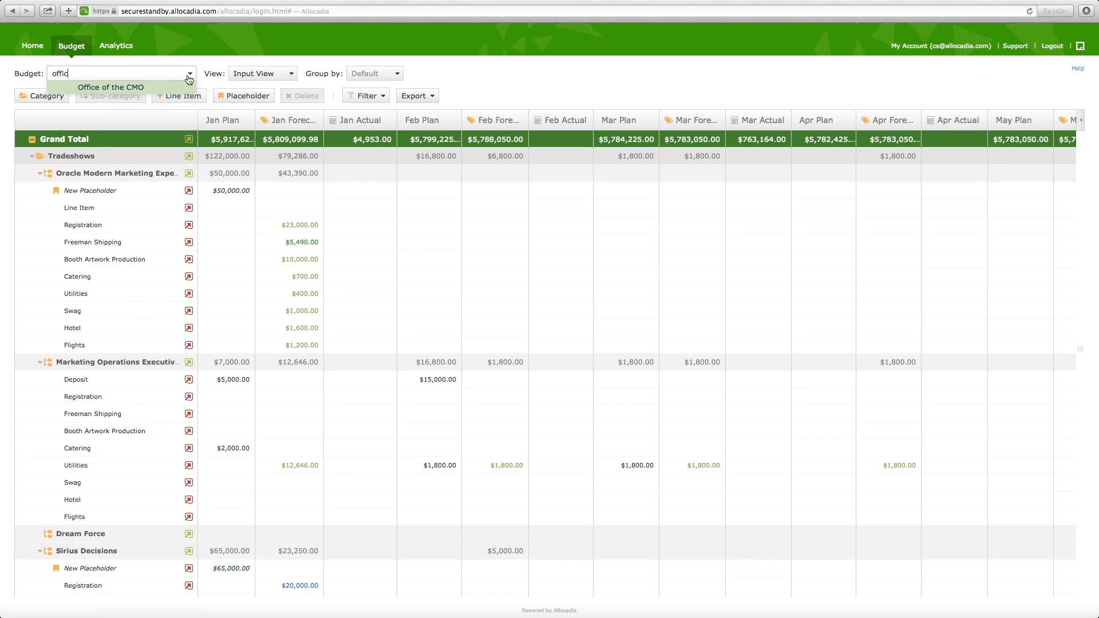
key(BackSpace)
key(BackSpace)
key(BackSpace)
key(BackSpace)
key(BackSpace)
key(BackSpace)
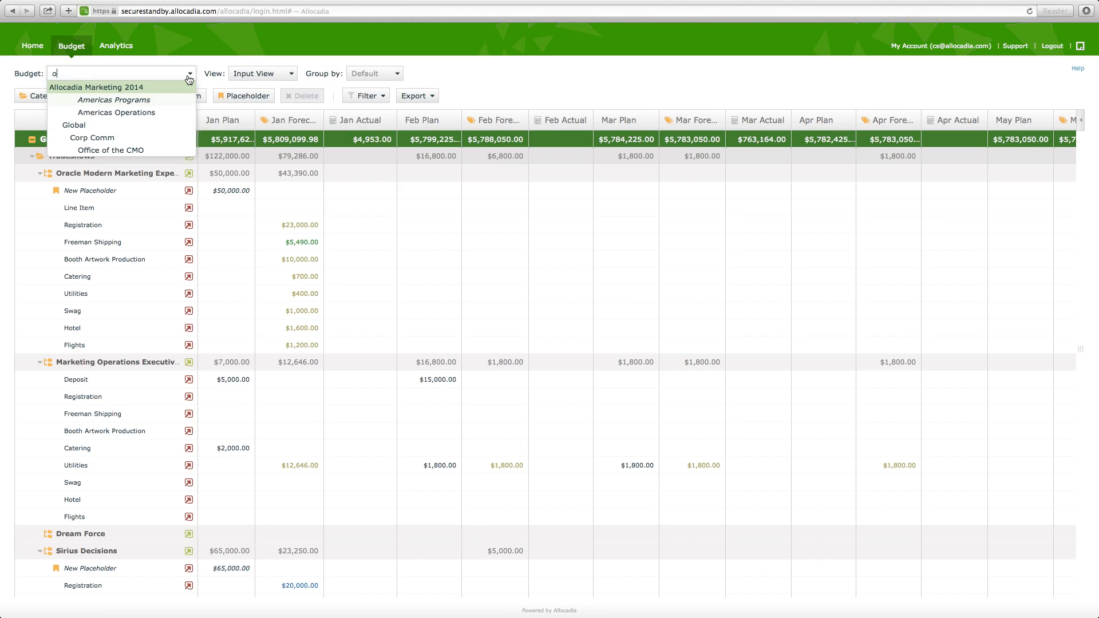
- Search the available views for "q1", clear the search, and view the grouping options
click(259, 75)
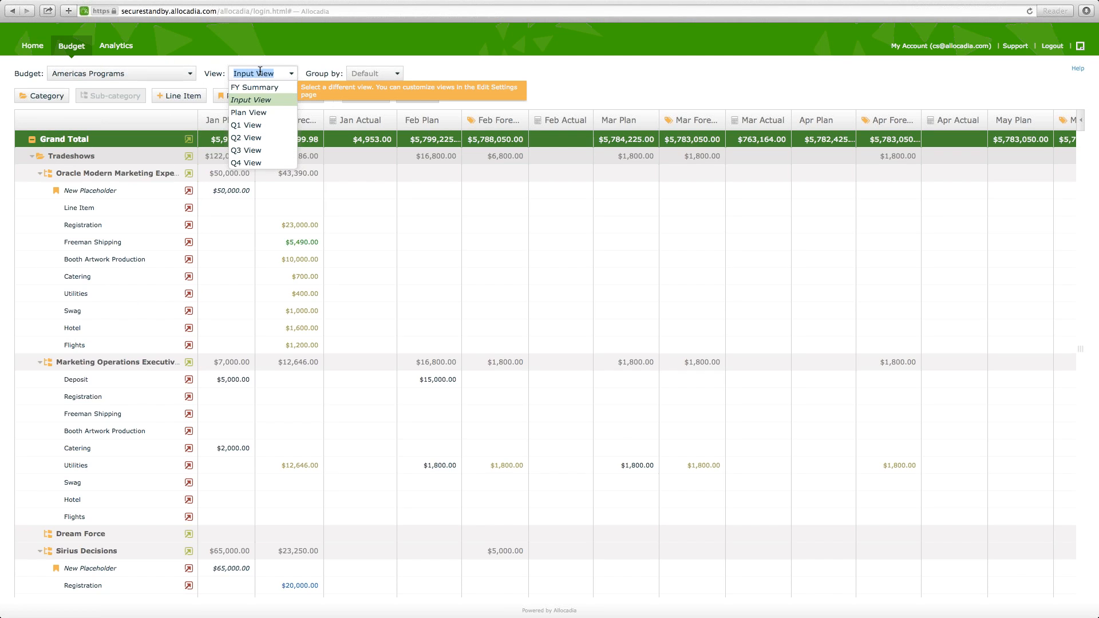
text(q1)
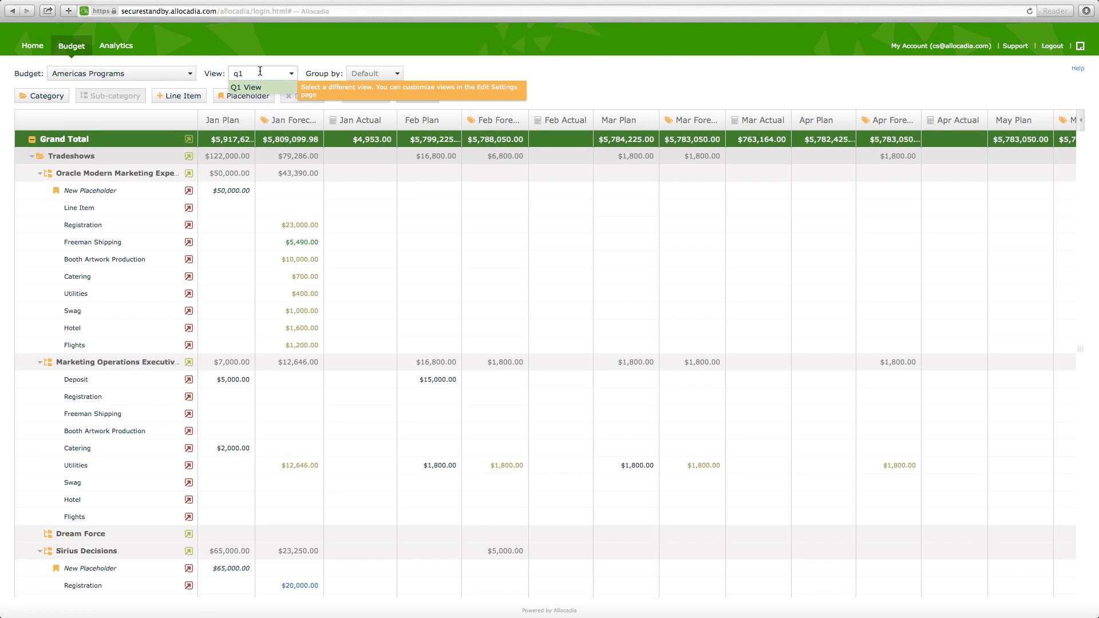
key(BackSpace)
key(BackSpace)
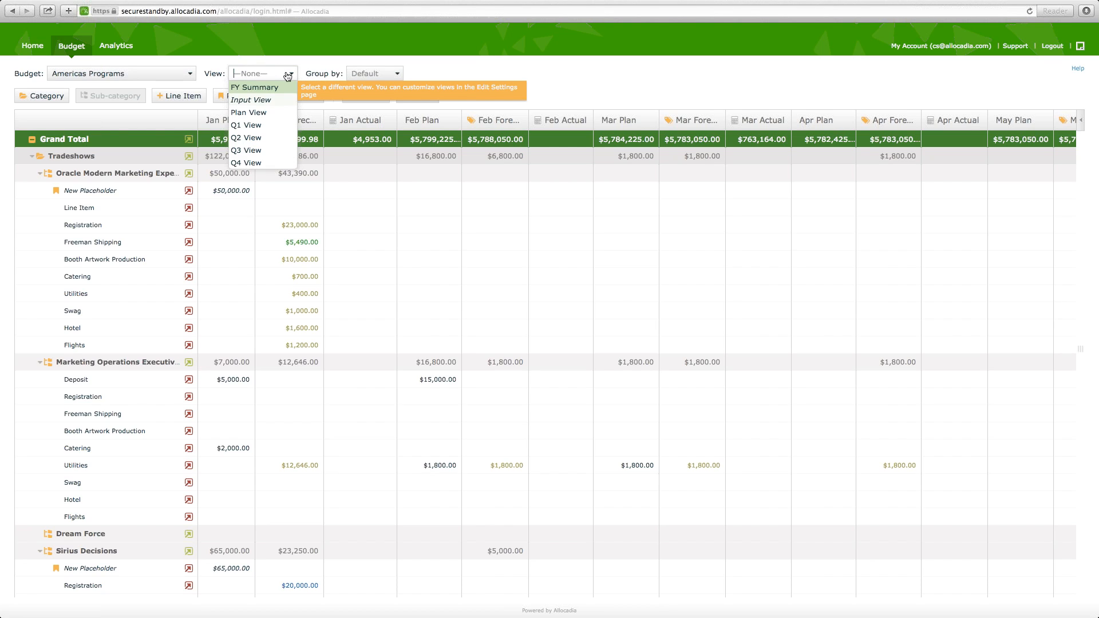
click(378, 74)
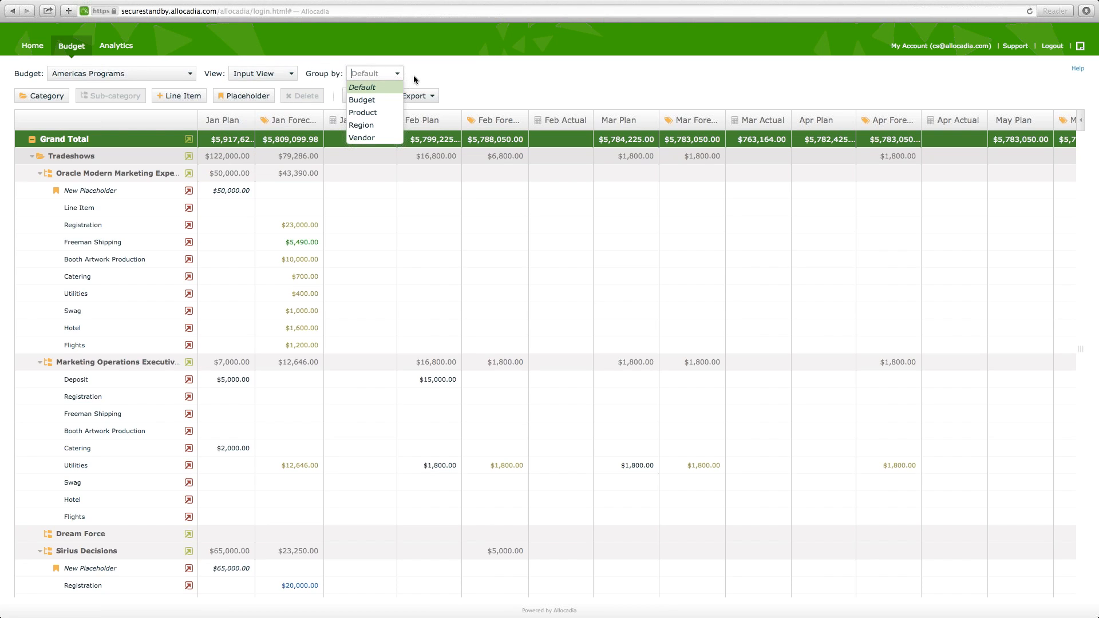
- Search the budget selector for "Dach", clear the search, and close the list without switching budgets
click(193, 73)
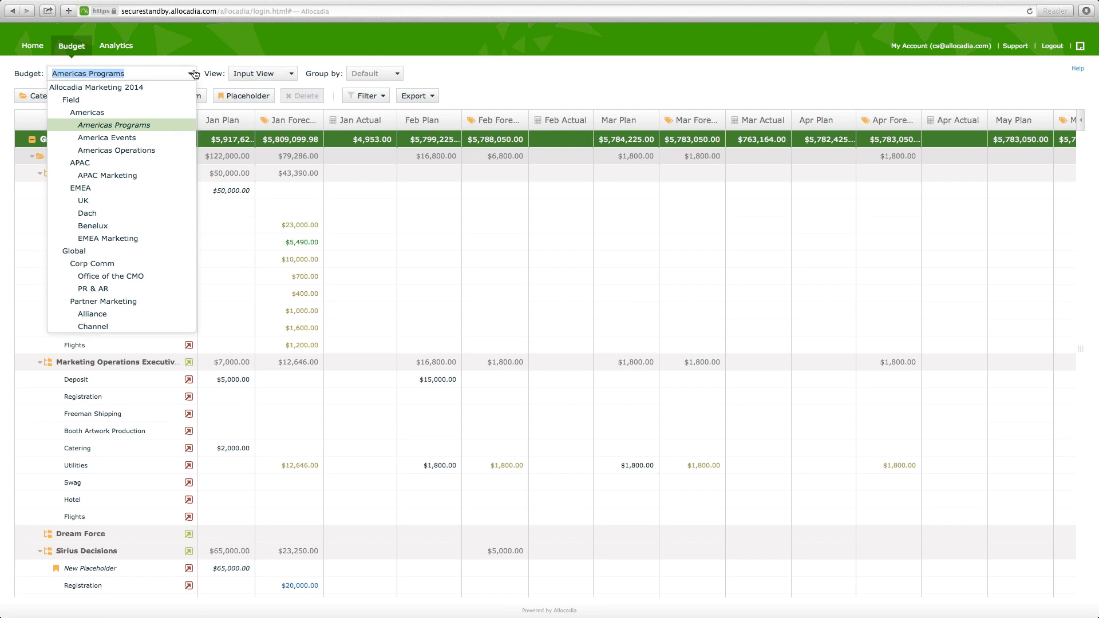
text(Dach)
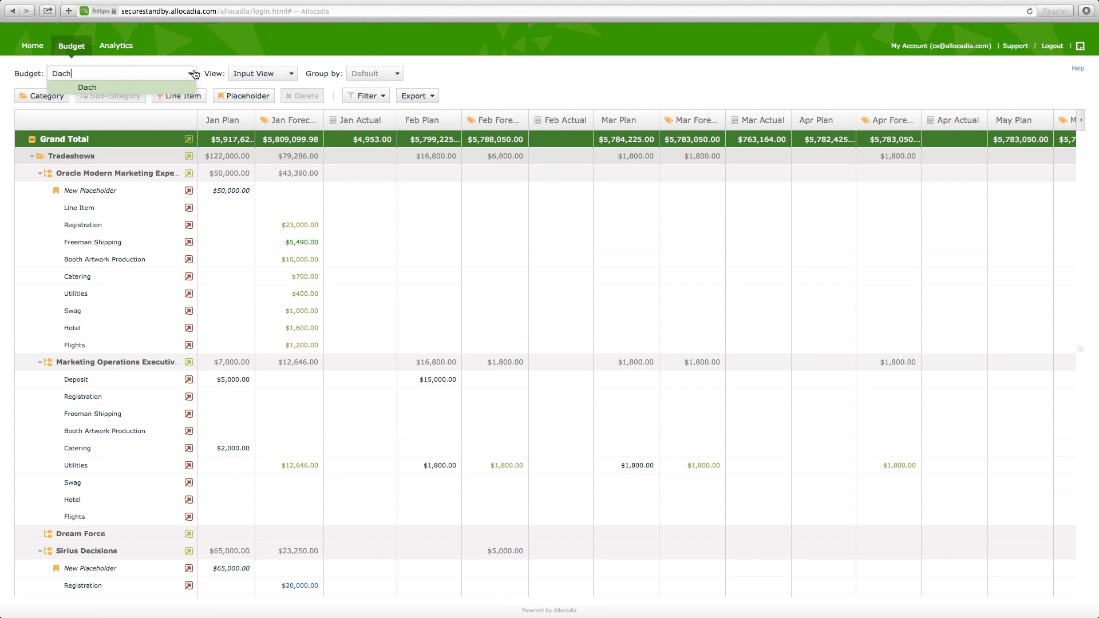
key(BackSpace)
key(BackSpace)
key(BackSpace)
key(BackSpace)
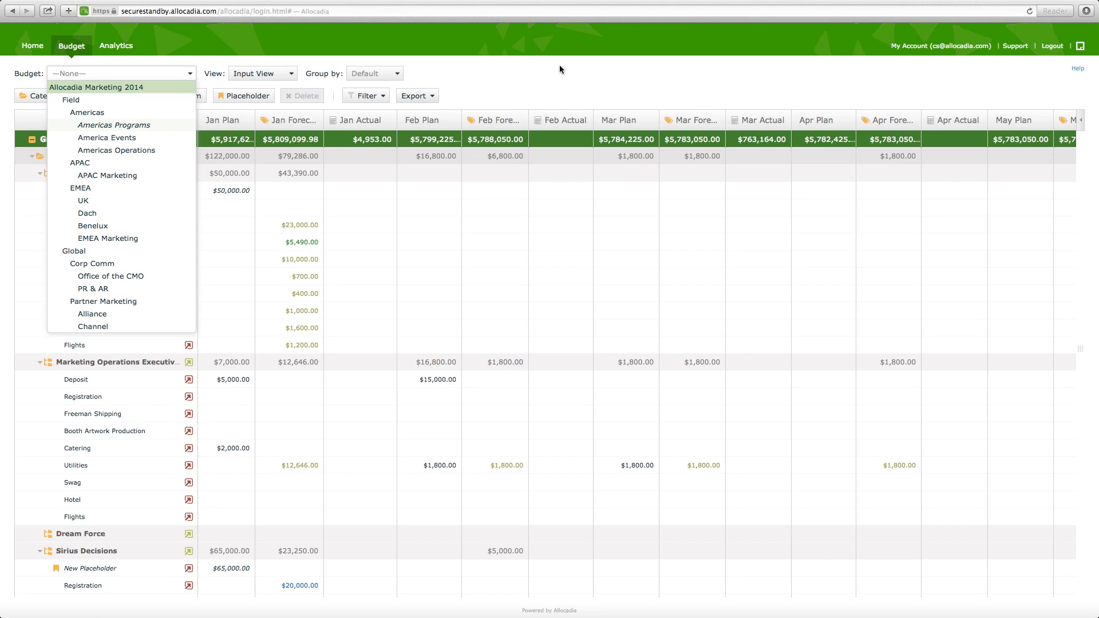
key(Escape)
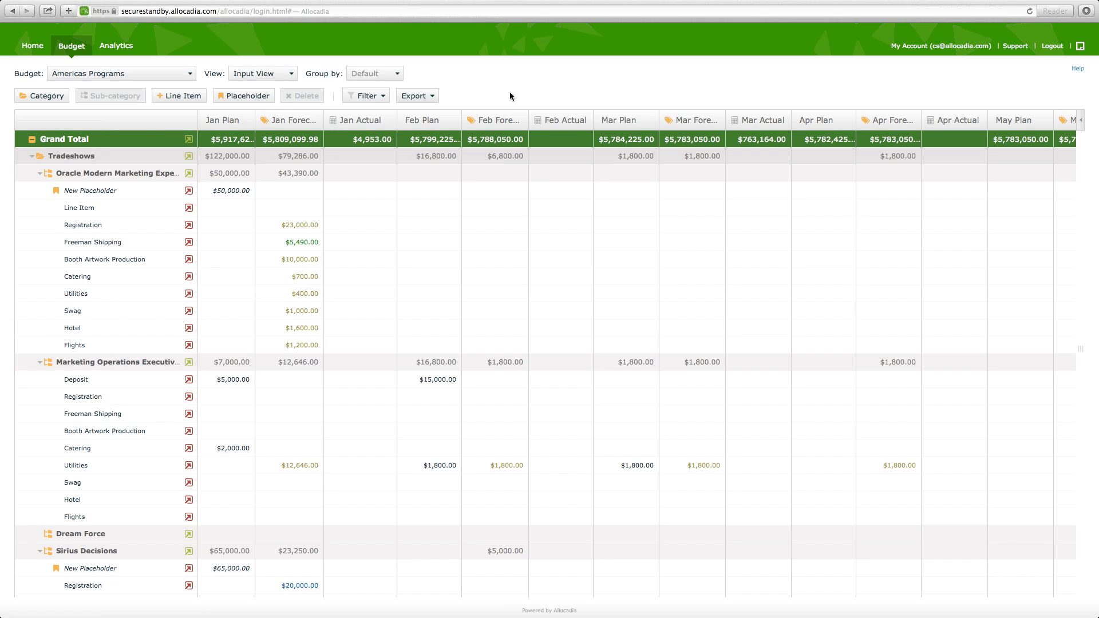
- Start a new line item under Oracle Modern Marketing Experience with the description "New Line Item - Release 54"
click(86, 172)
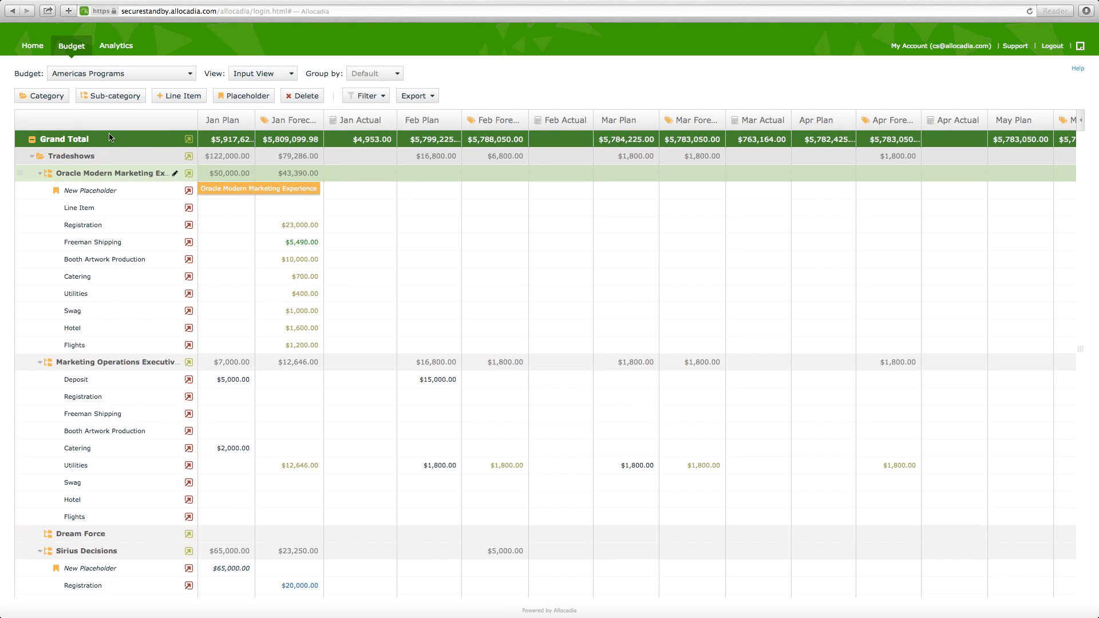
click(174, 97)
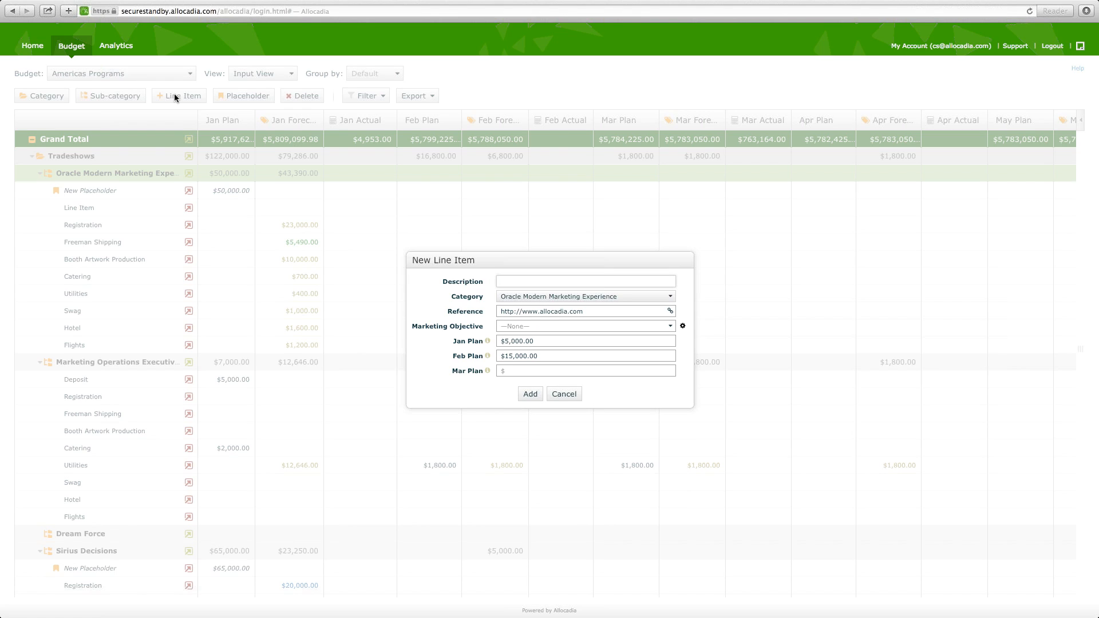
text(New Line Item - Release 54)
key(Tab)
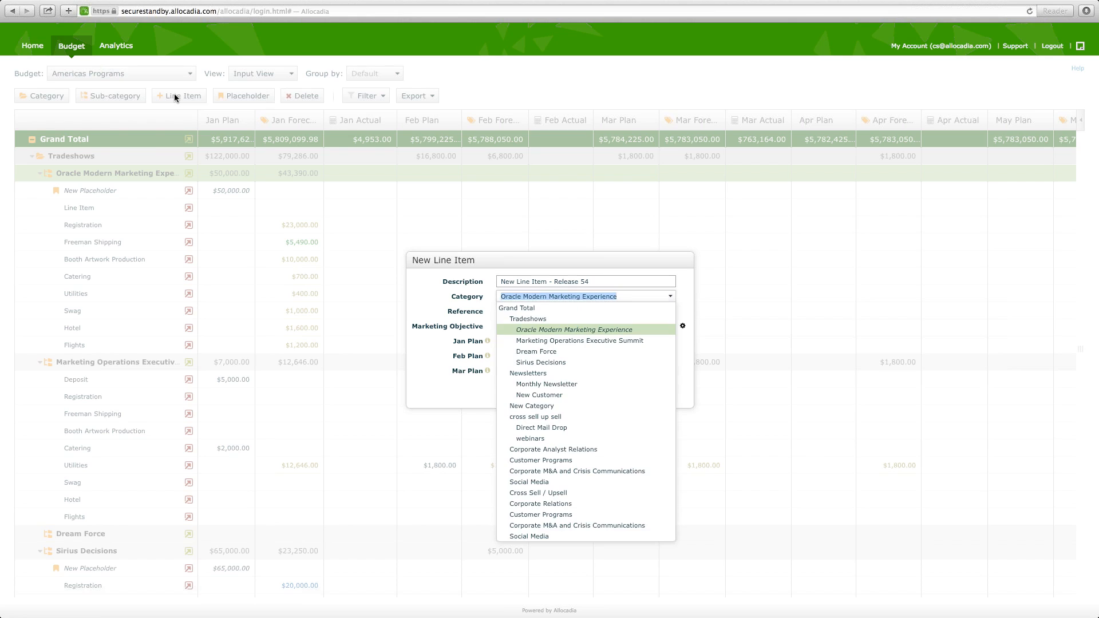
key(Tab)
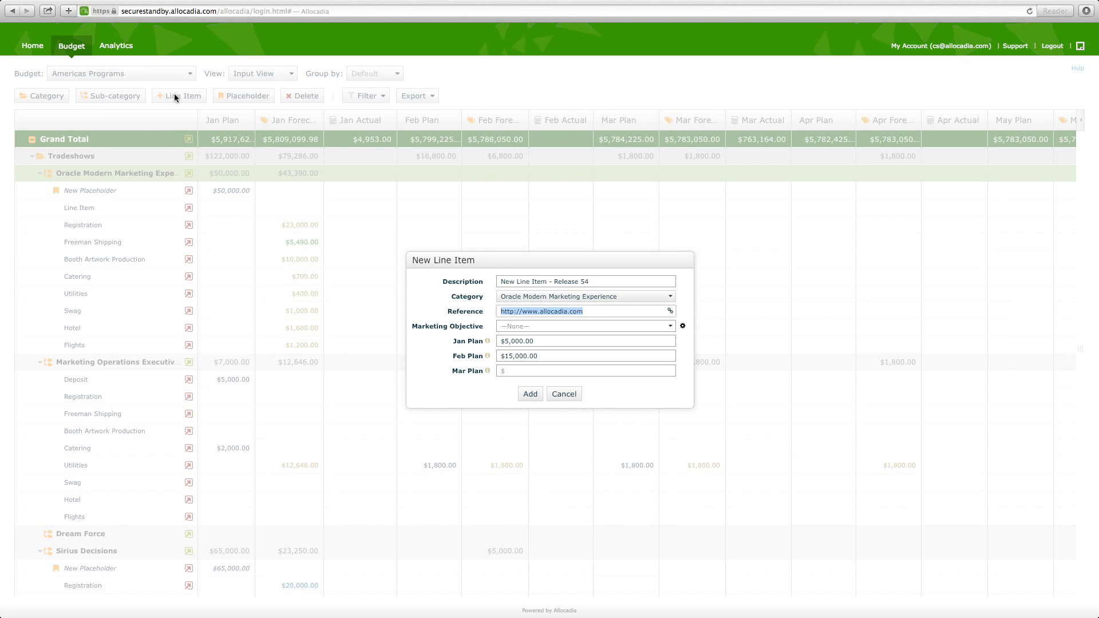
- Assign the marketing objective 50% to Brand Awareness and 50% to Sales Support, and add the line item
key(Tab)
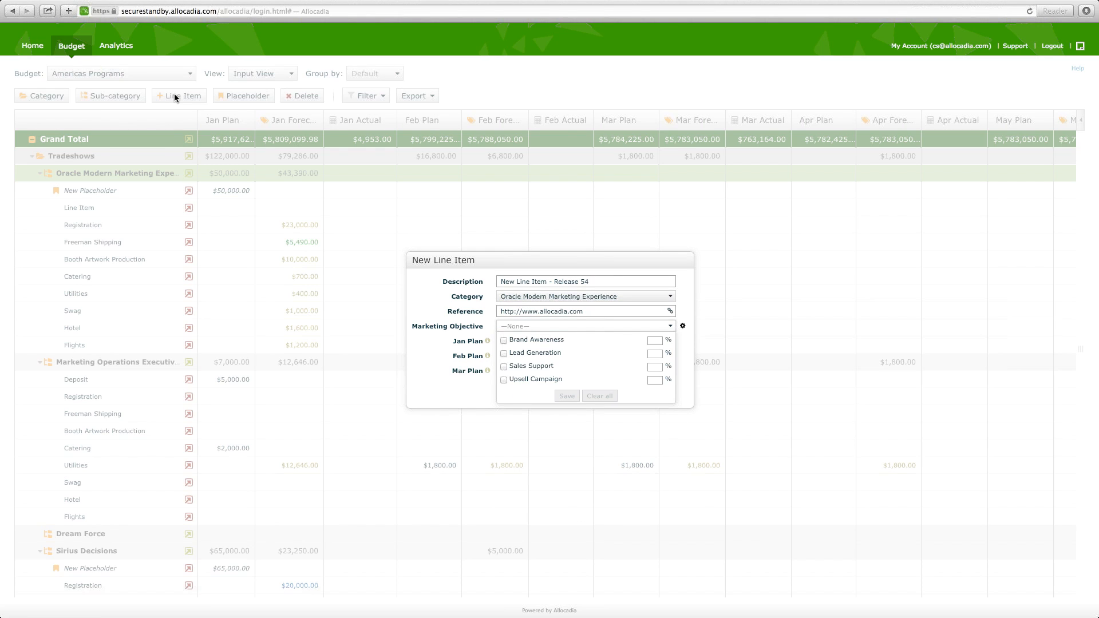
click(519, 342)
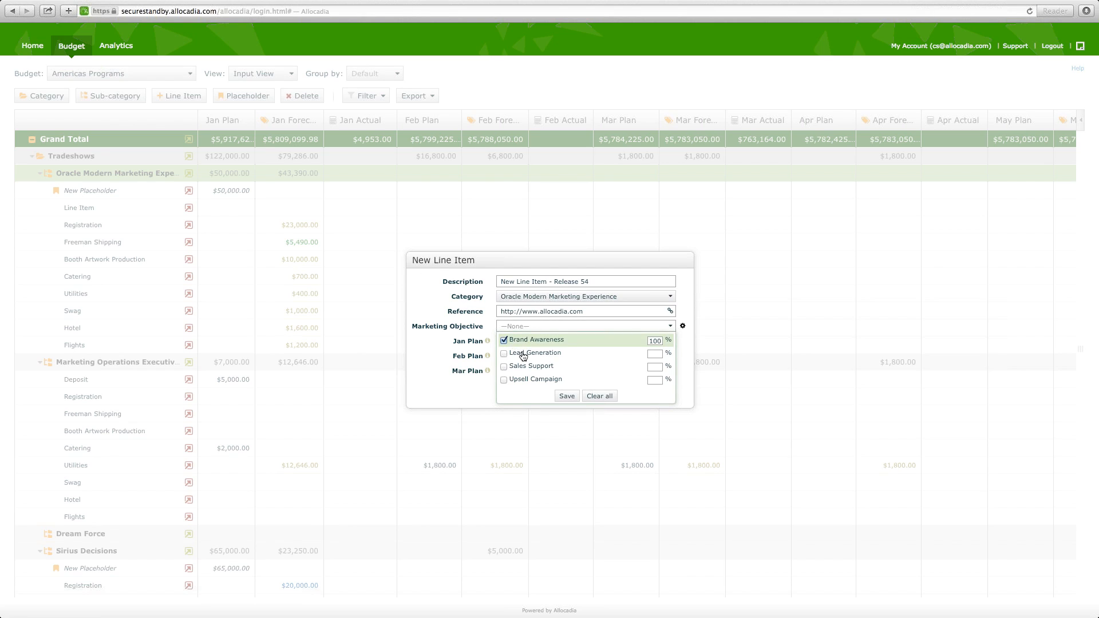
click(527, 367)
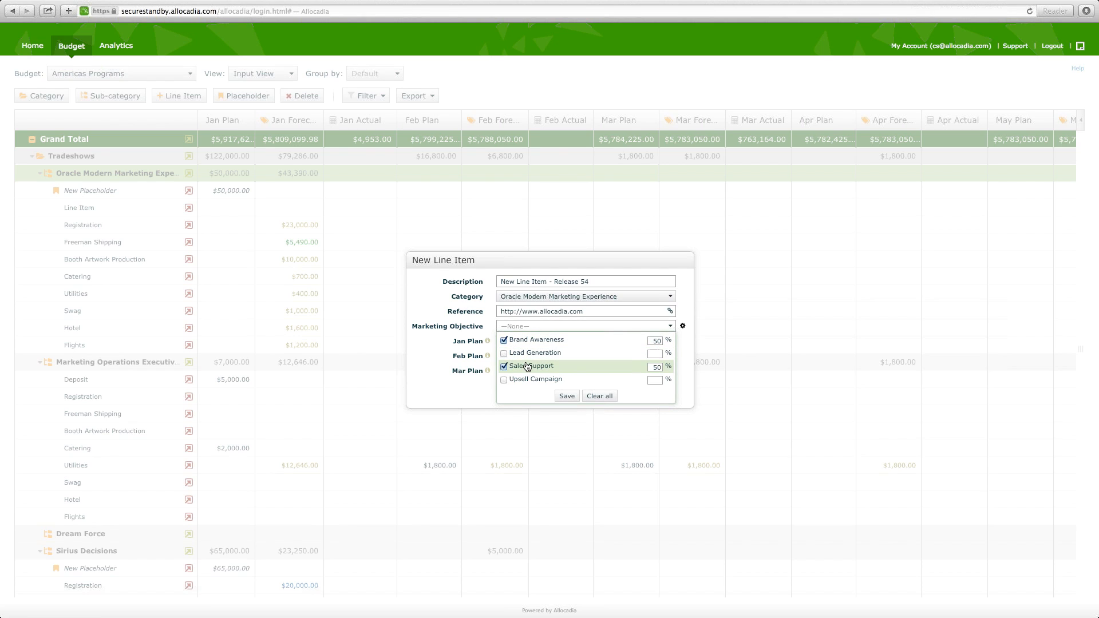
click(567, 396)
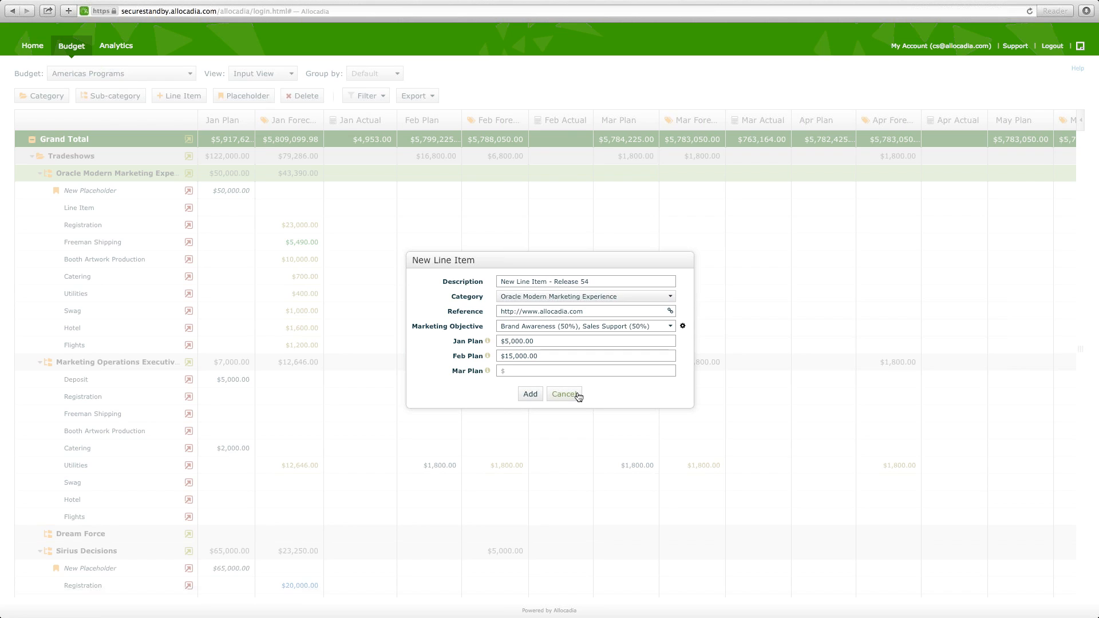
key(Tab)
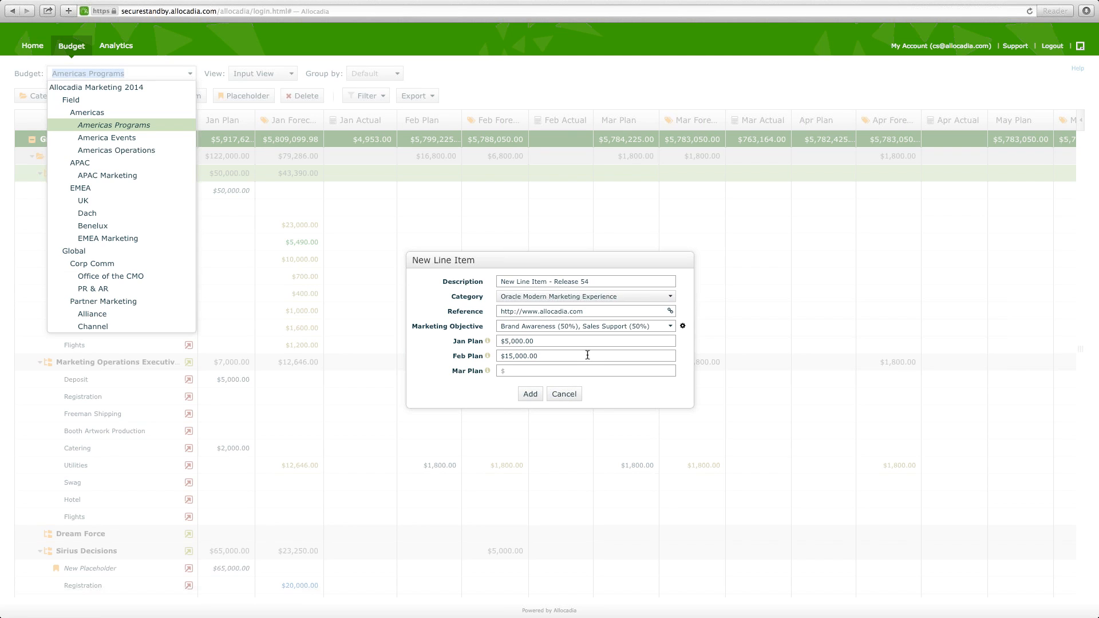
click(588, 355)
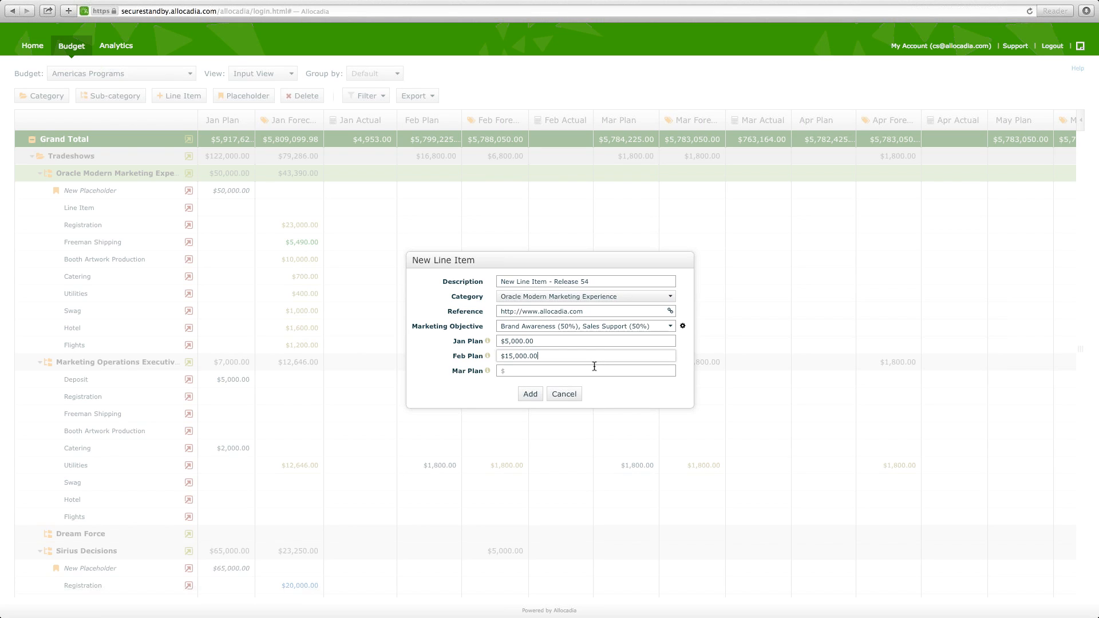
click(531, 394)
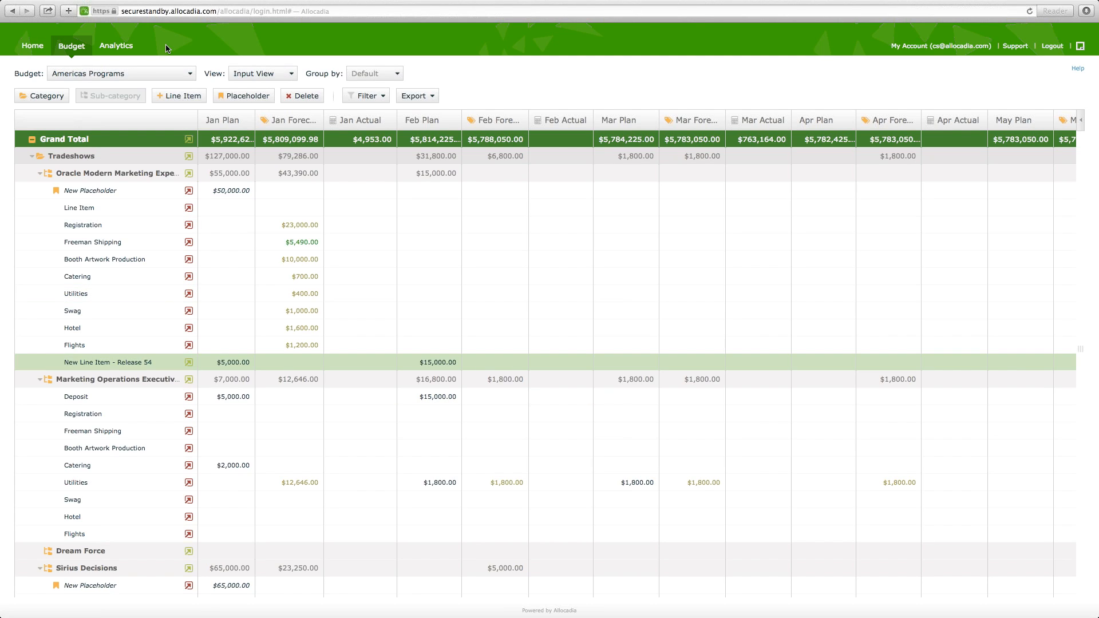
- View a blank new line item form and the comment form for Line Item's Jan Actual, saving nothing
click(169, 98)
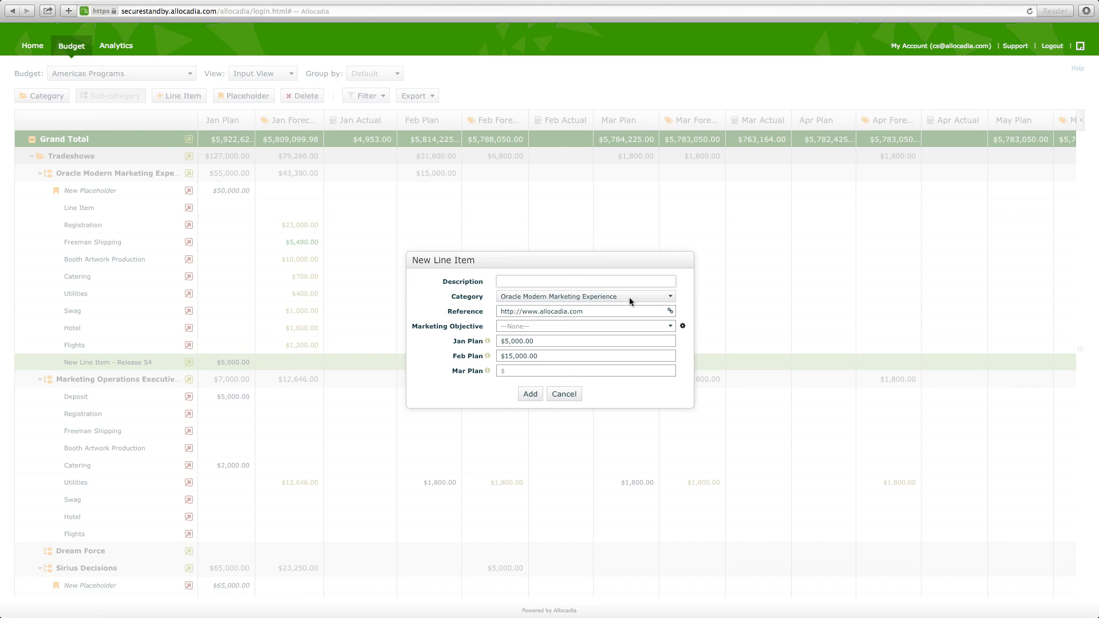
click(541, 394)
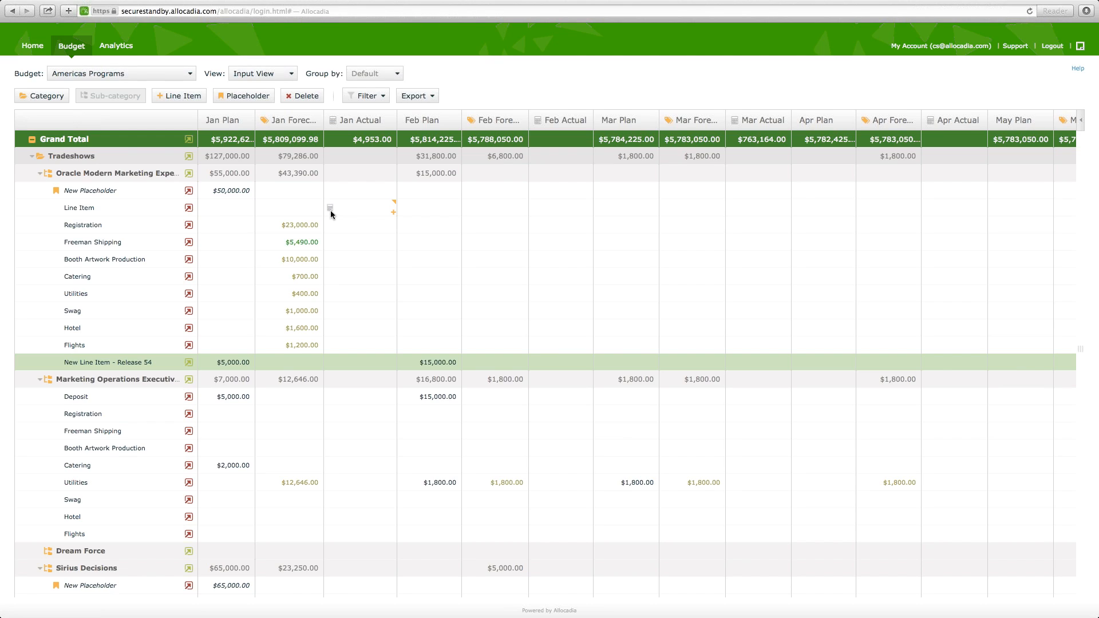
click(394, 206)
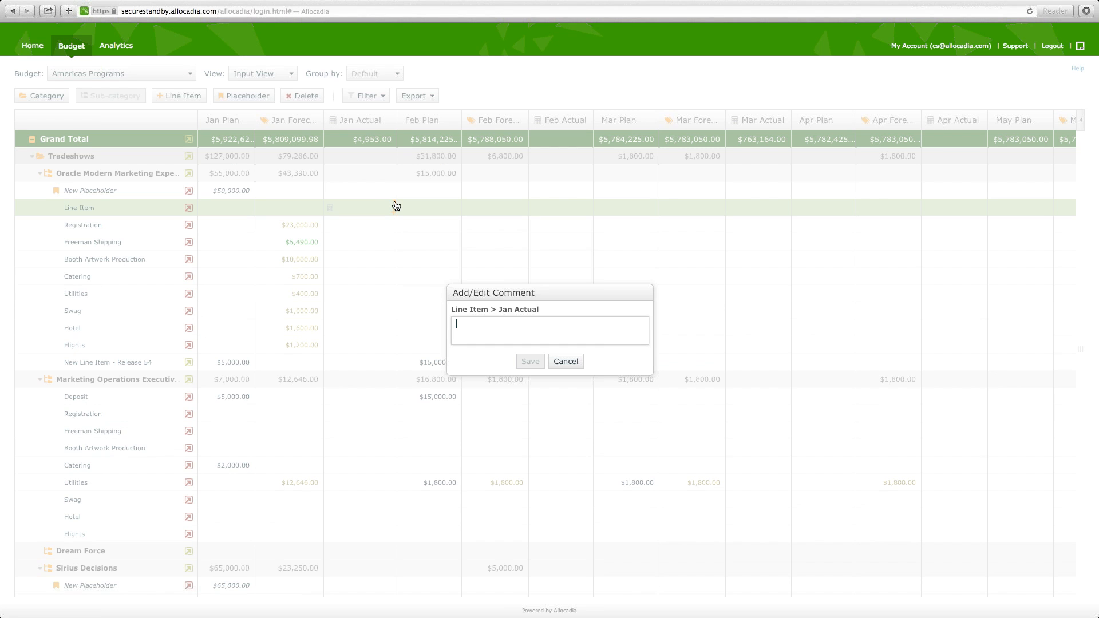
click(566, 363)
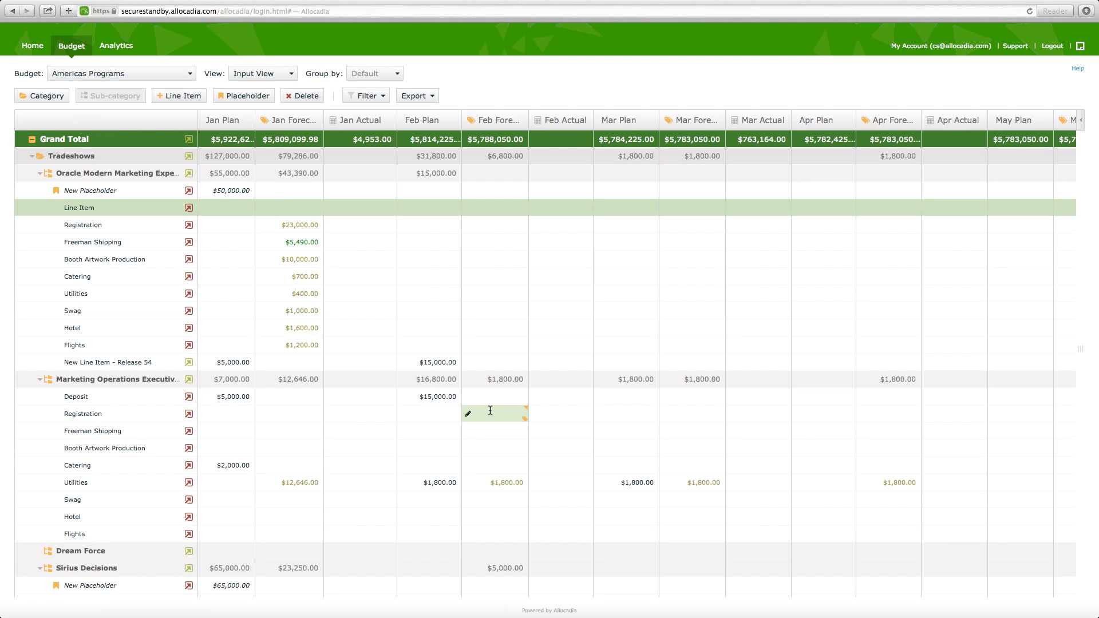
- Filter the budget to exclude $0 rows and amounts tagged Committed
click(378, 102)
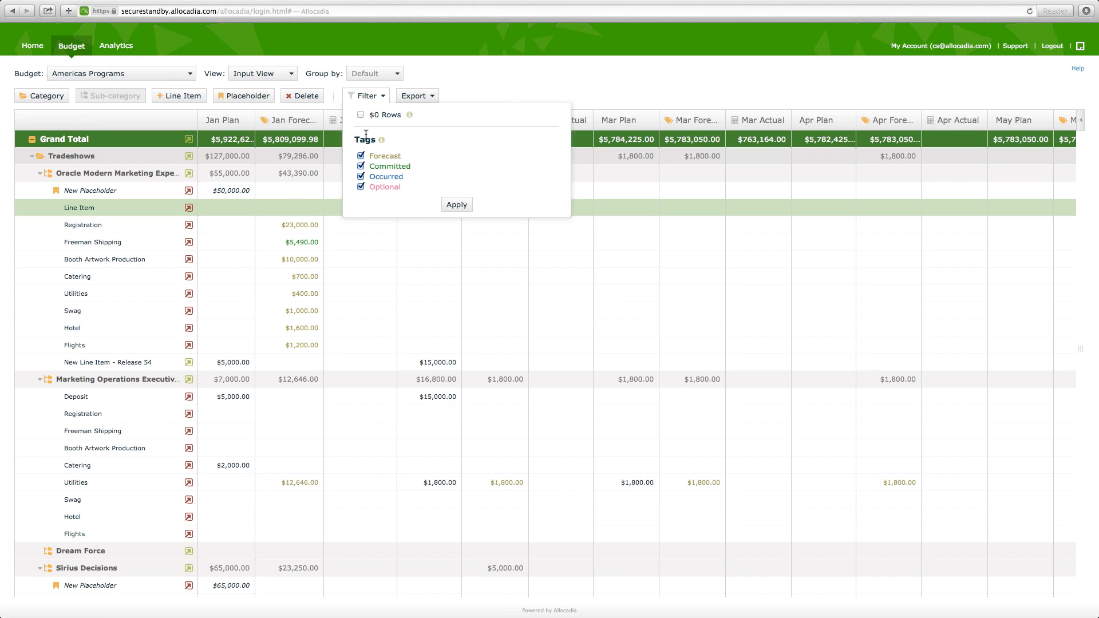
click(360, 166)
click(465, 210)
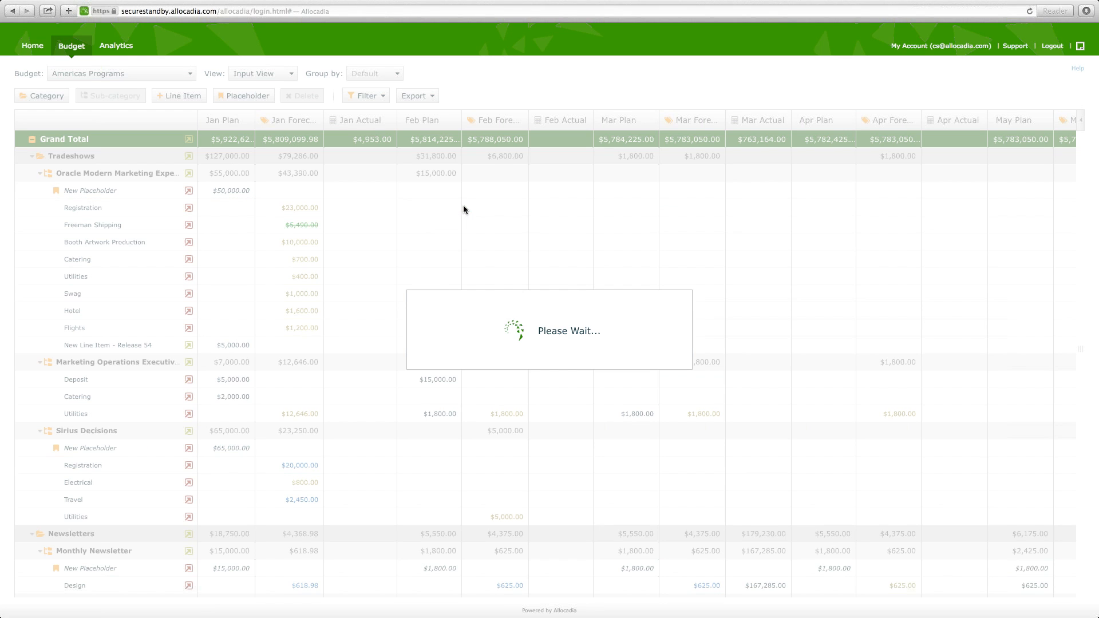
- Switch the budget to Q1 View
click(290, 74)
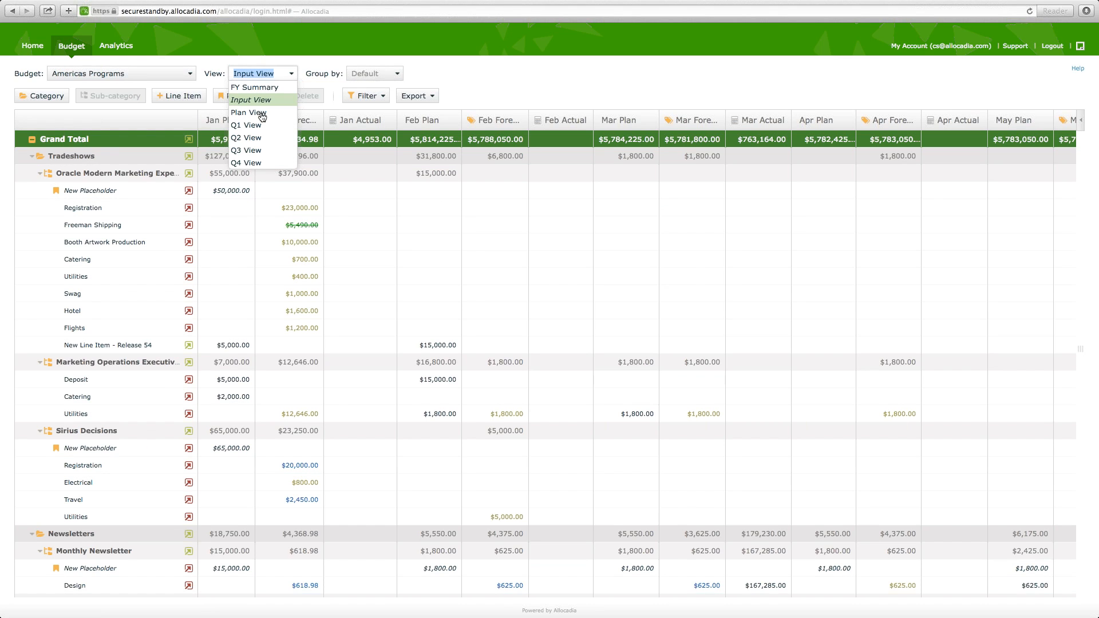
click(256, 124)
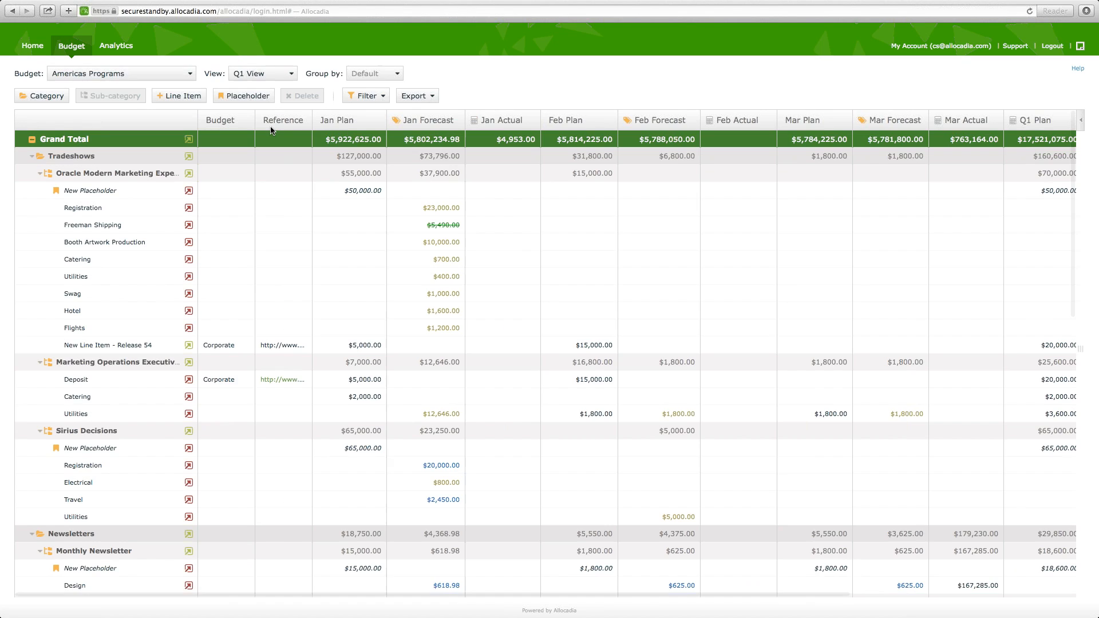
- View the Excel export options and try to include $0 rows again in the budget filter
click(438, 97)
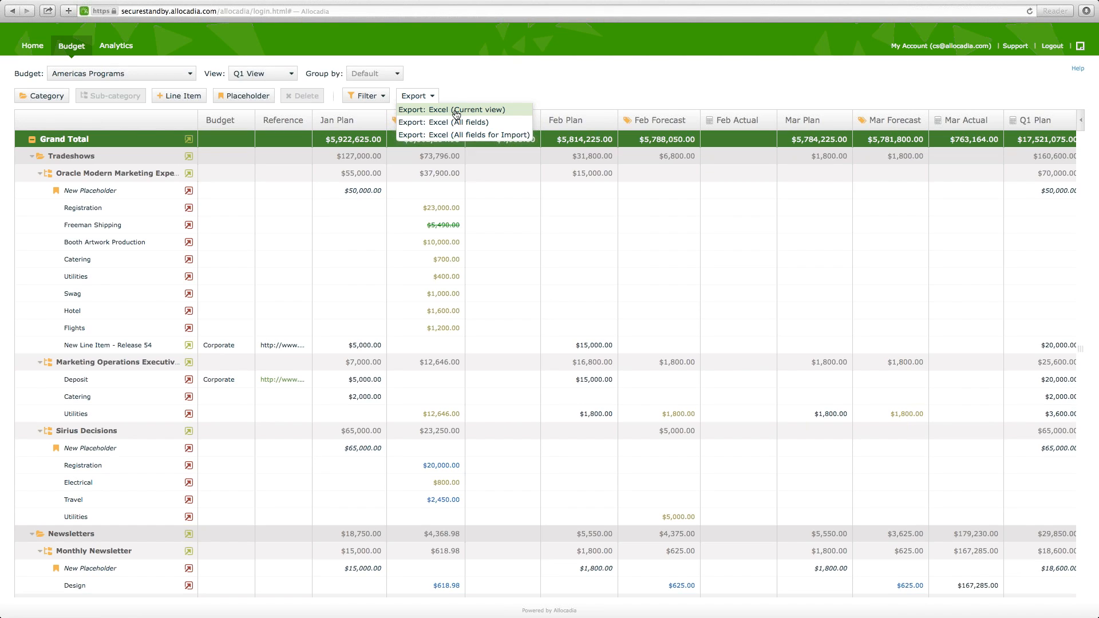
click(379, 98)
click(361, 115)
- Switch the budget to Input View and back to Q1 View
click(284, 76)
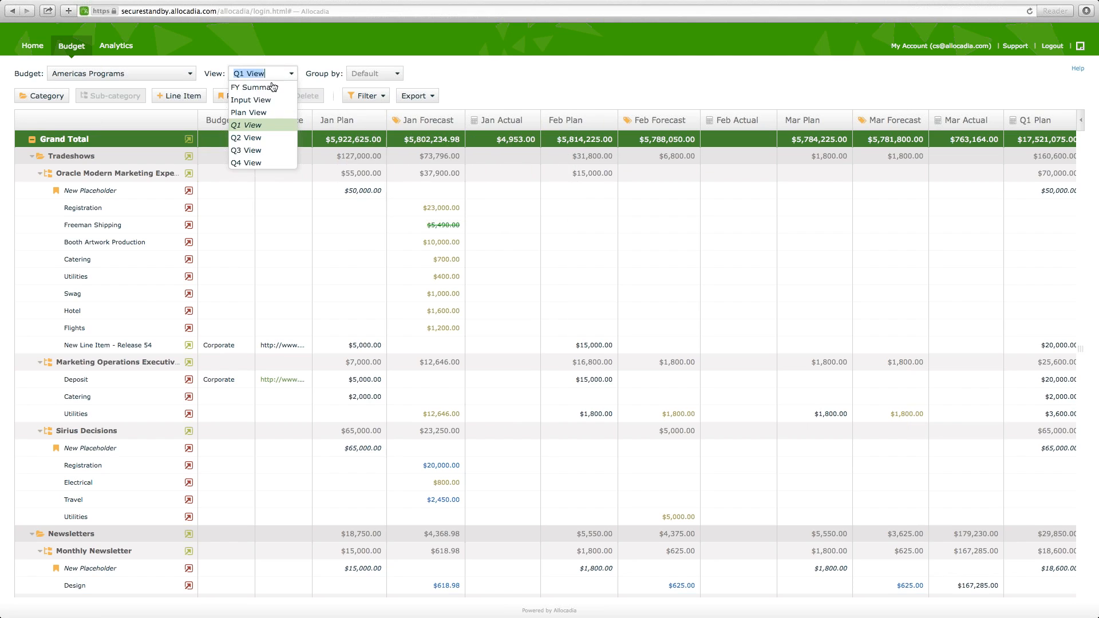
click(258, 101)
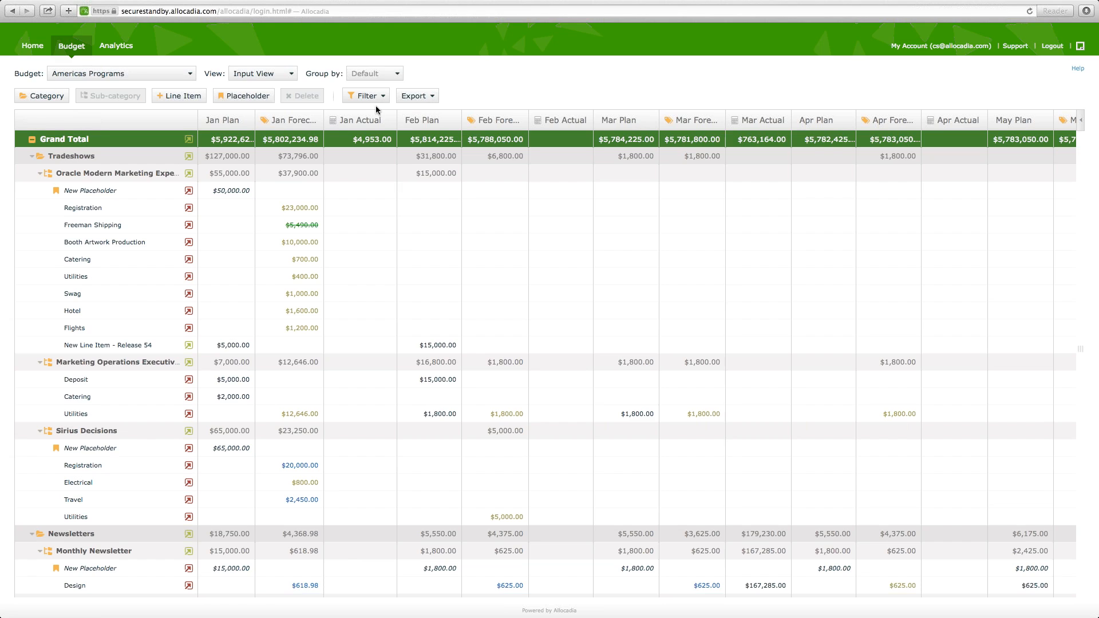
click(288, 75)
click(256, 125)
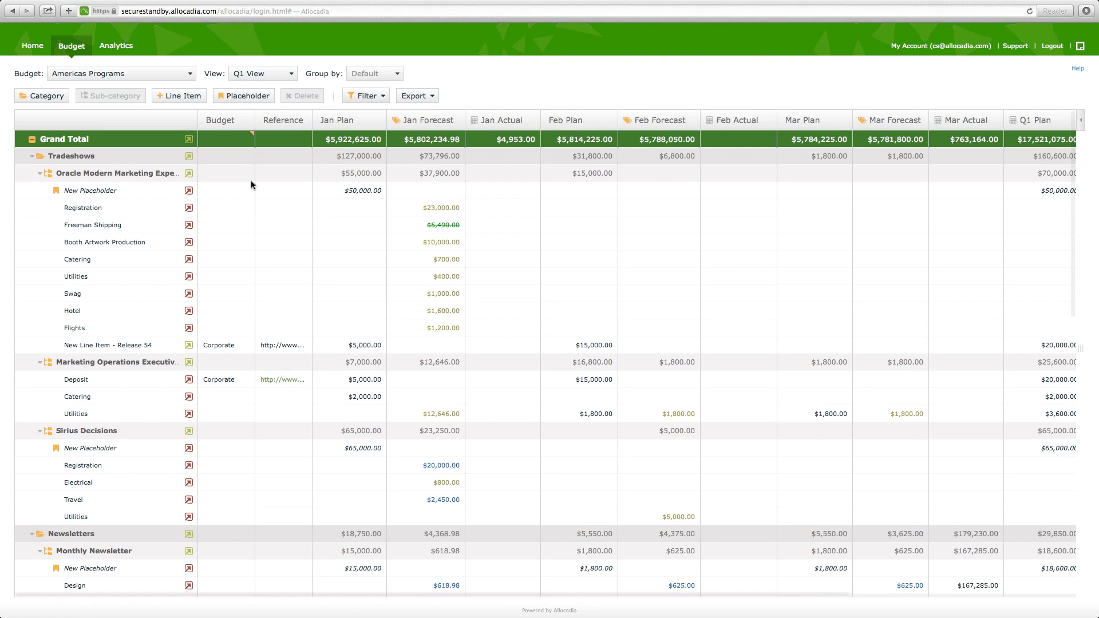
scroll(251, 278, right, 1)
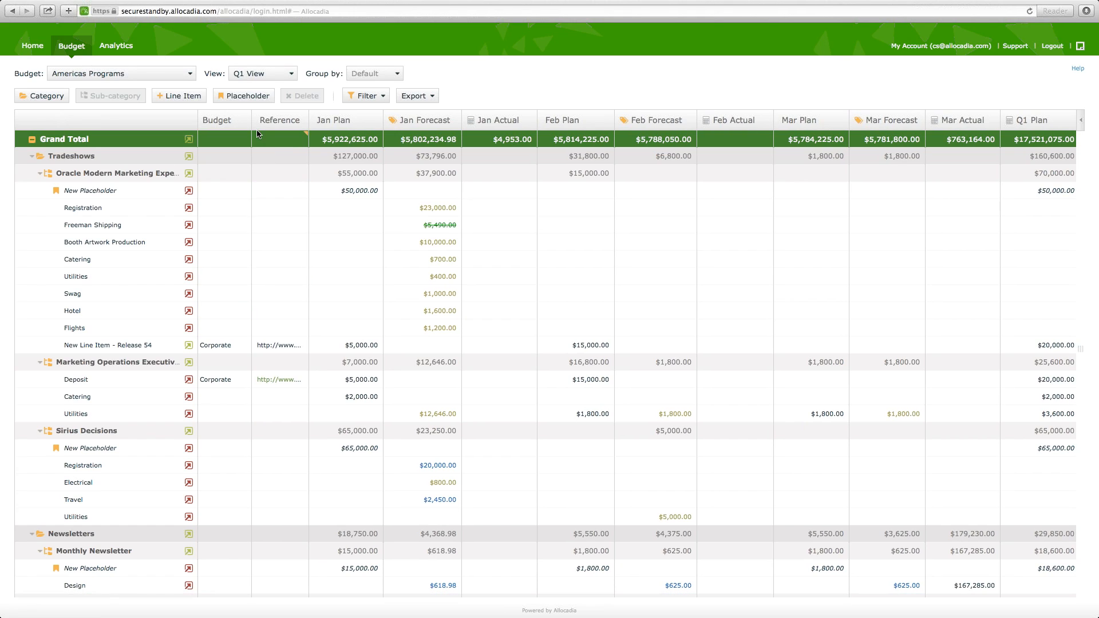
- Open the Budget choices and the Reference link of New Line Item - Release 54 for editing, changing neither
click(225, 351)
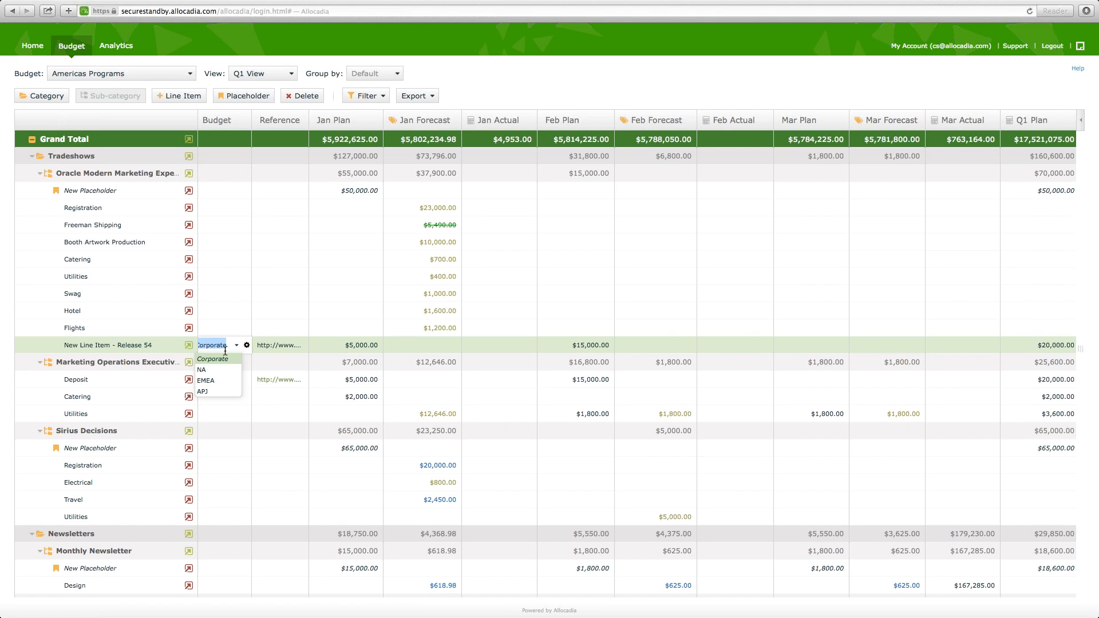
click(297, 347)
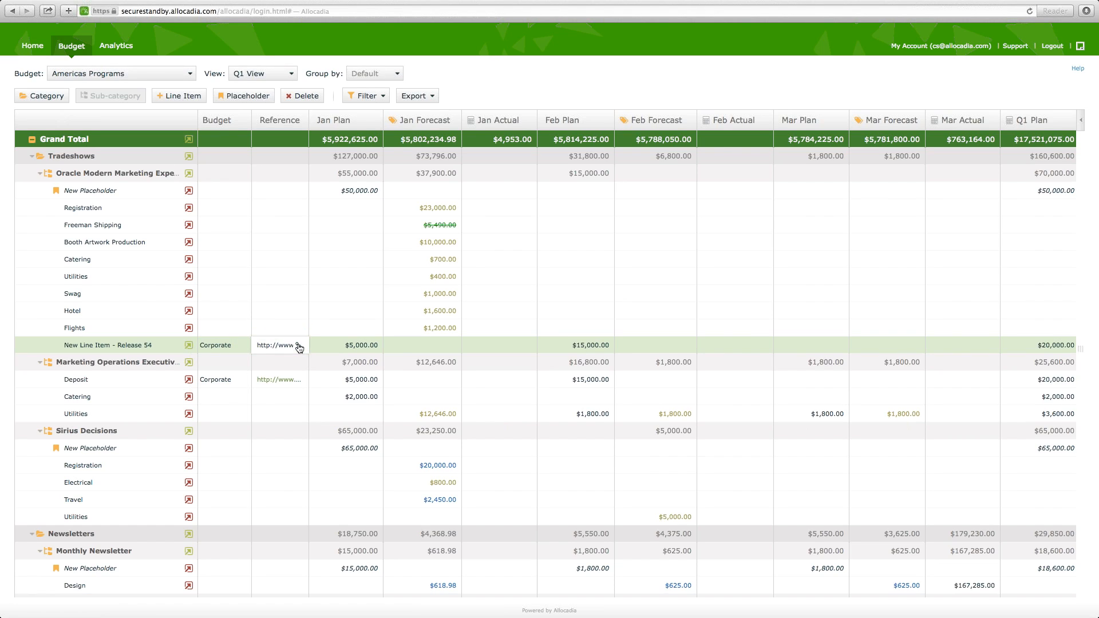
click(296, 347)
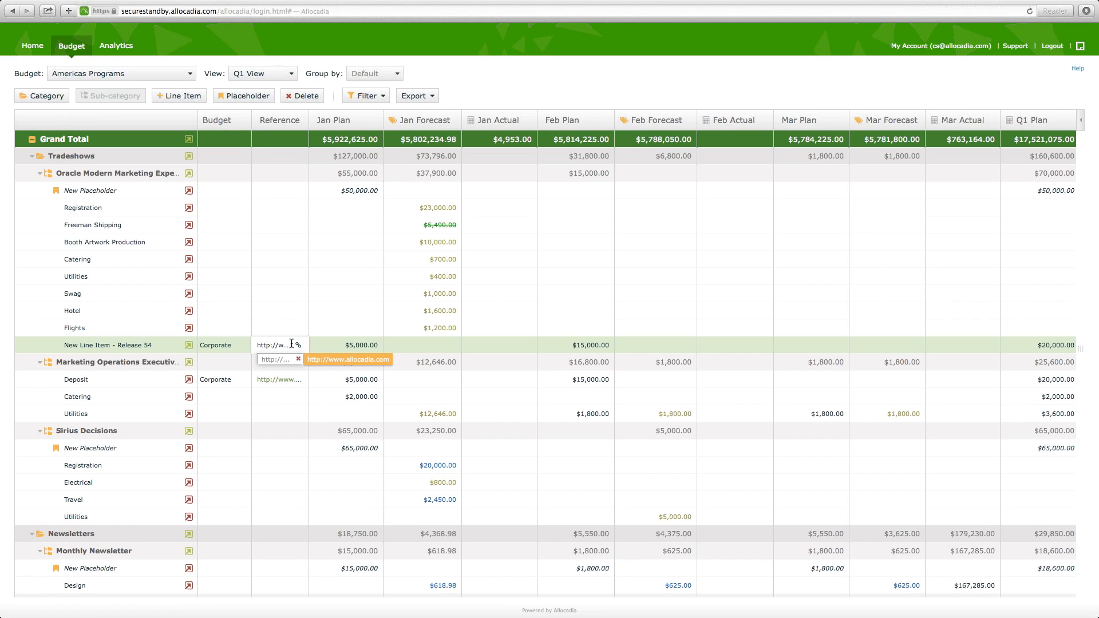
- Move the active cell forward through the row of New Line Item - Release 54 and on to Deposit's Jan Forecast
key(Tab)
key(Tab)
key(Tab)
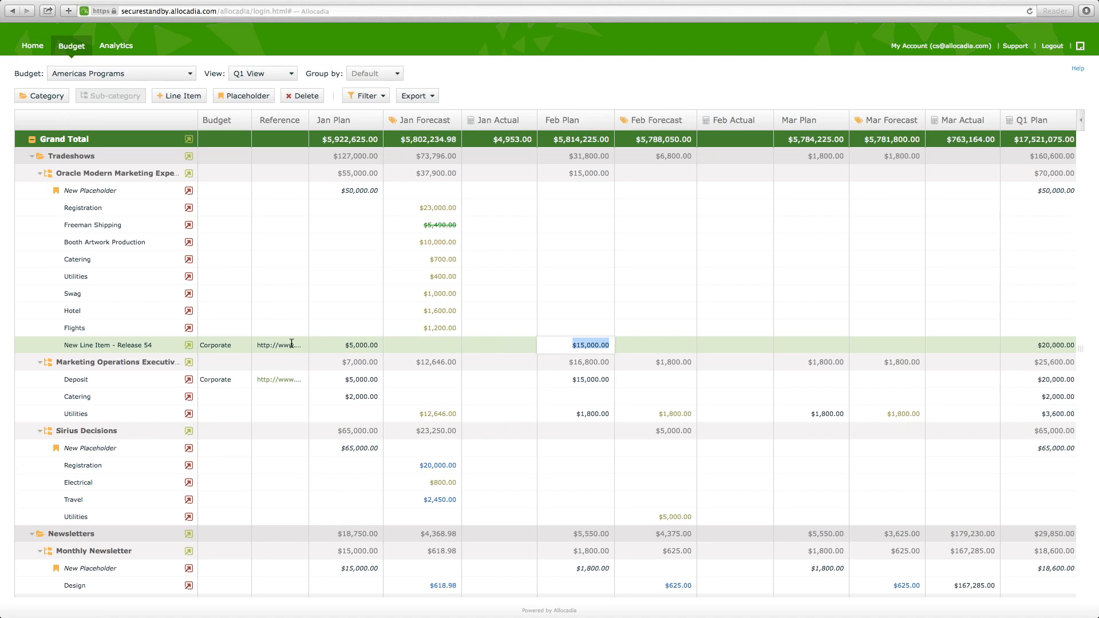
key(Tab)
key(Tab)
key(Tab)
key(Tab)
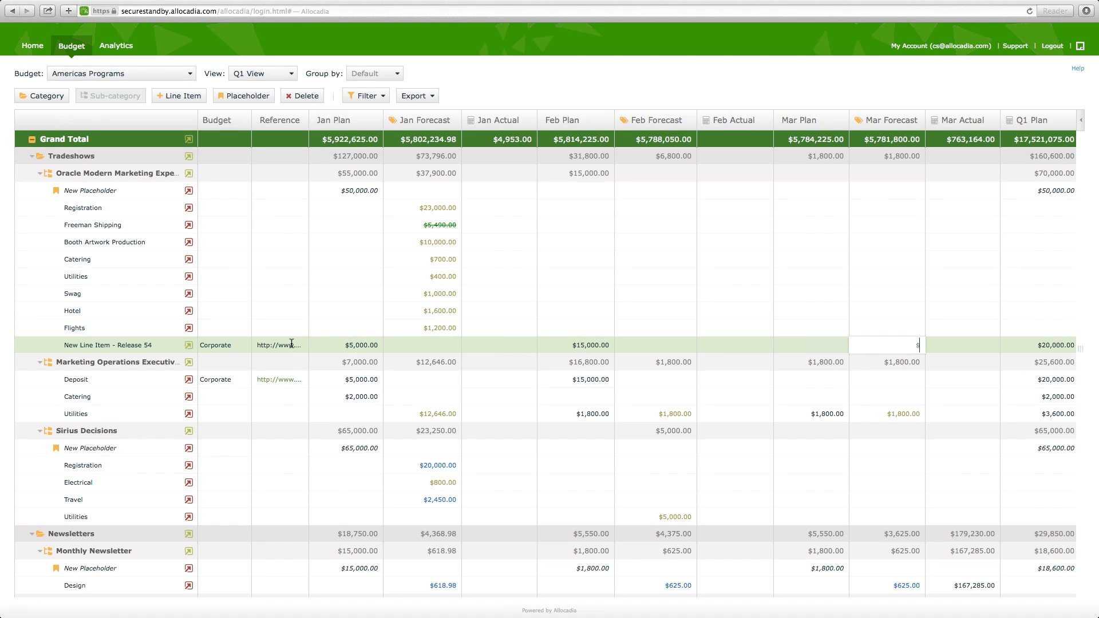
key(Tab)
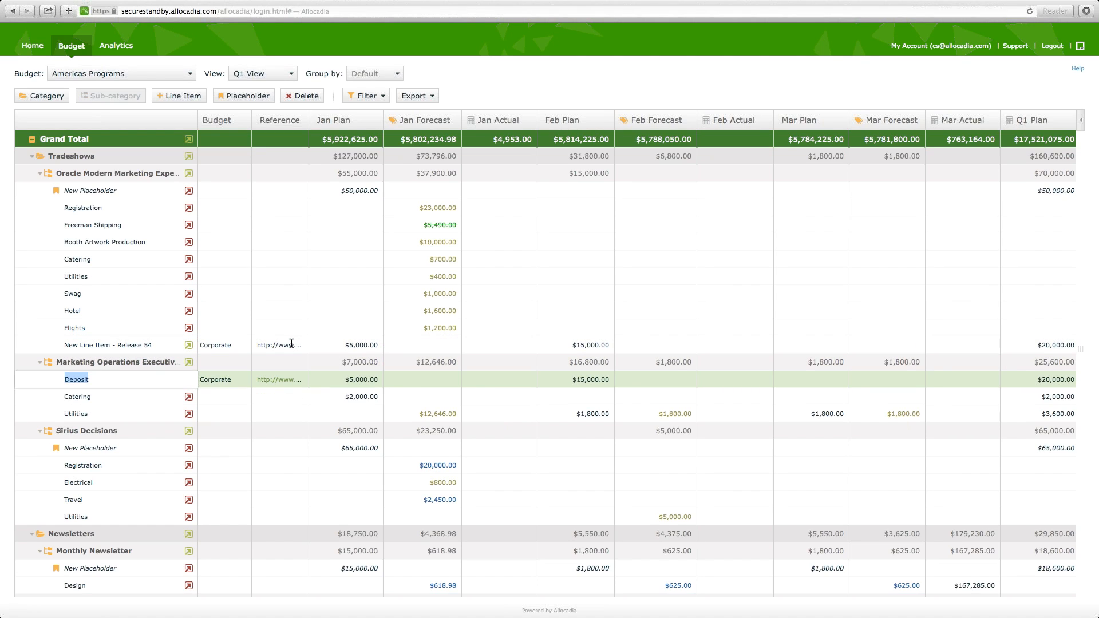
key(Tab)
key(Tab)
key(Tab)
key(Tab)
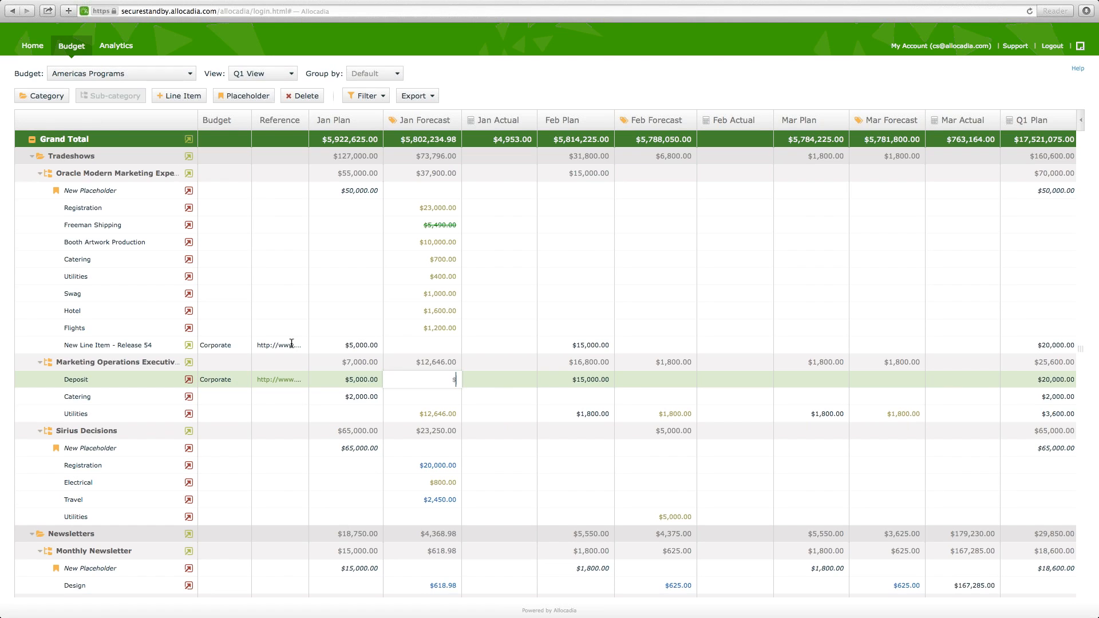
- Move the active cell up the Jan Forecast column past Flights and back down to New Line Item - Release 54
key(Up)
key(Up)
key(Up)
key(Up)
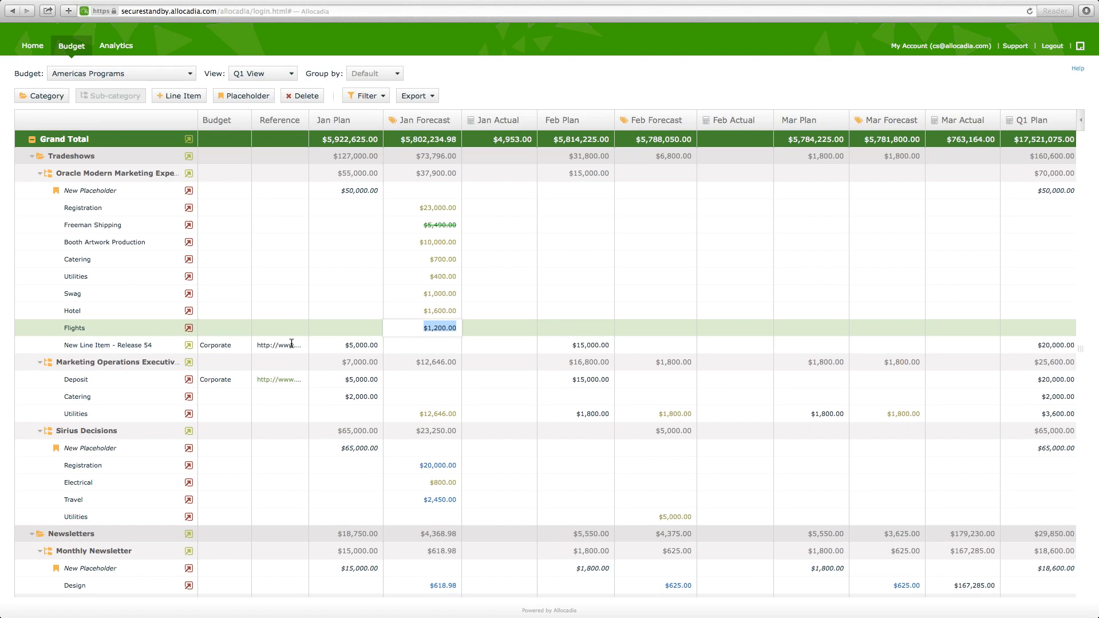
key(Up)
key(Down)
key(Down)
key(Down)
key(Down)
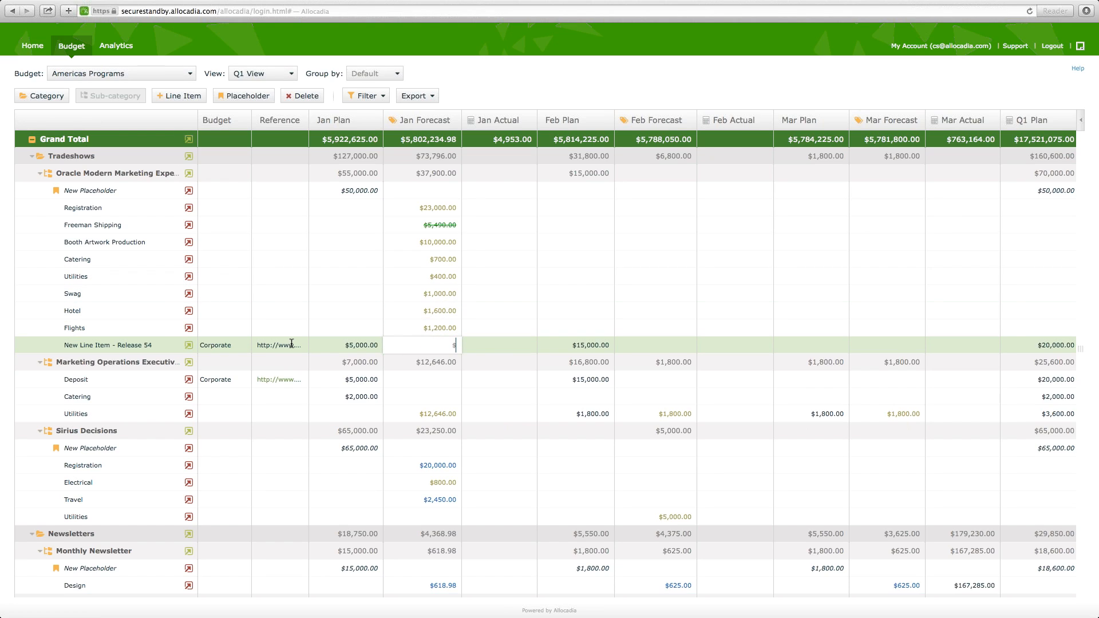
- Move the active cell forward to Mar Plan, back to Jan Forecast, up to Hotel, and back to New Line Item - Release 54
key(Tab)
key(Tab)
key(Tab)
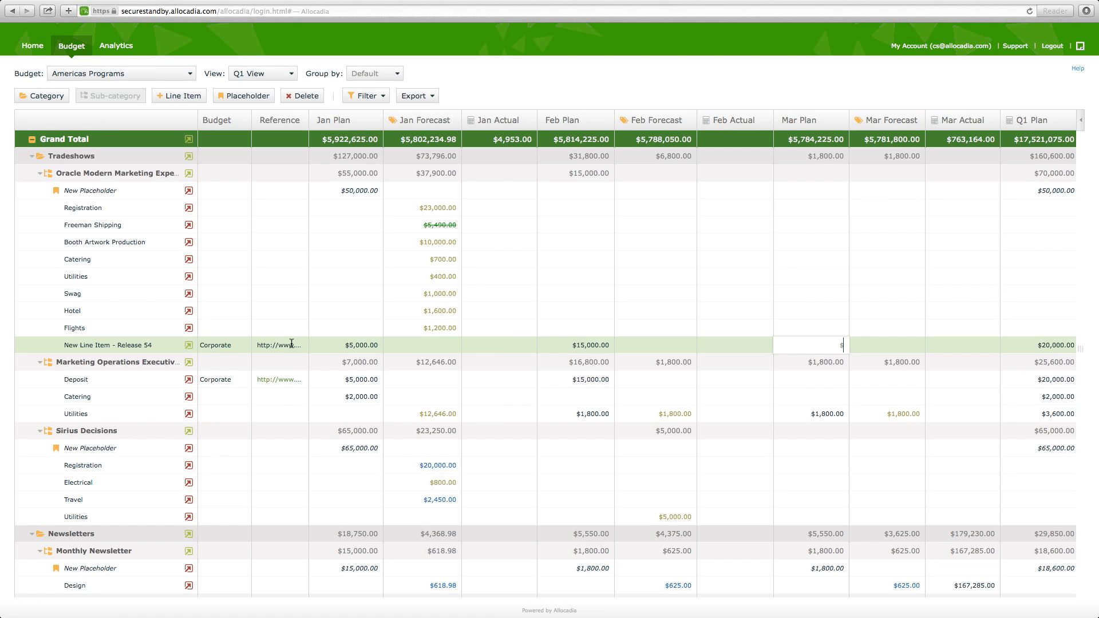
key(shift+Tab)
key(shift+Tab)
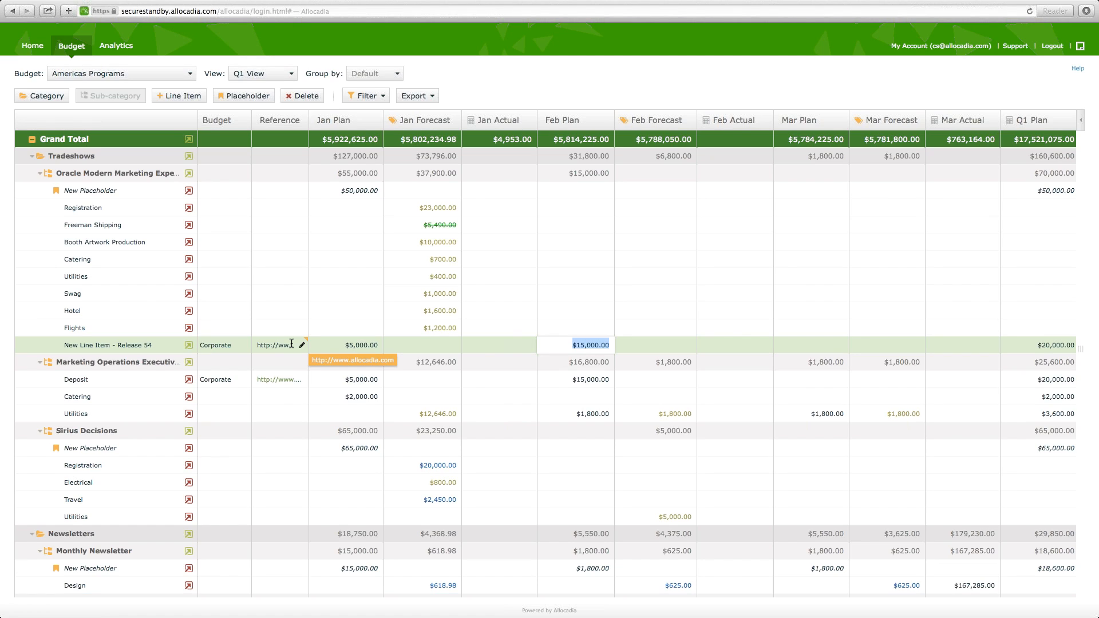
key(shift+Tab)
key(Up)
key(Up)
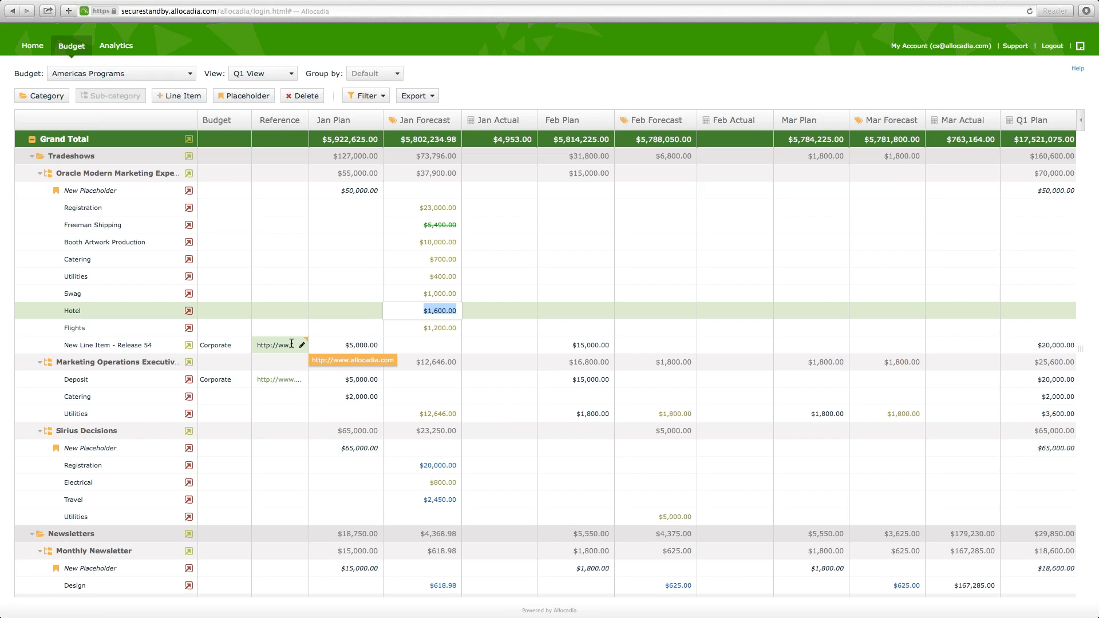
key(Down)
key(Down)
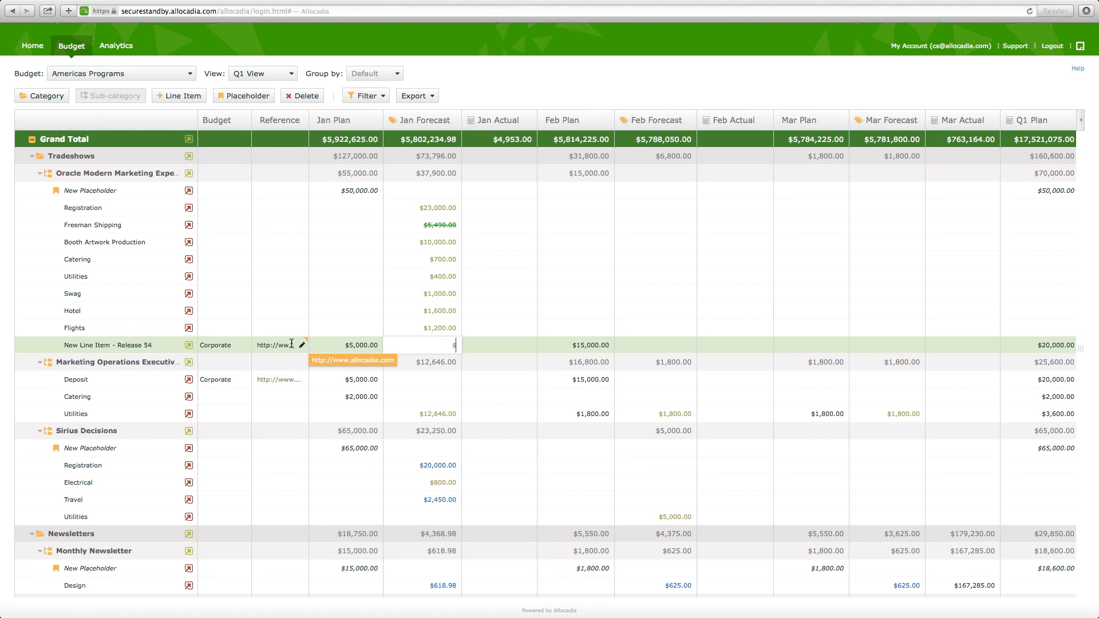
- Try to enter 16589 and 14579 as the Jan Forecast of New Line Item - Release 54
text(16589)
key(Tab)
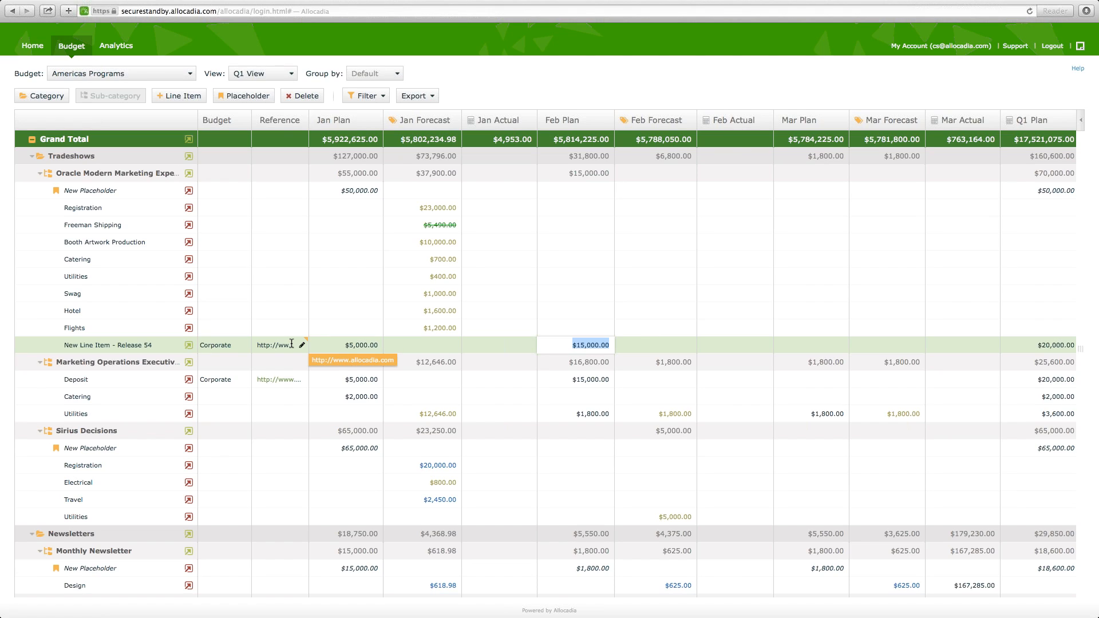
key(shift+Tab)
text(14579)
key(Tab)
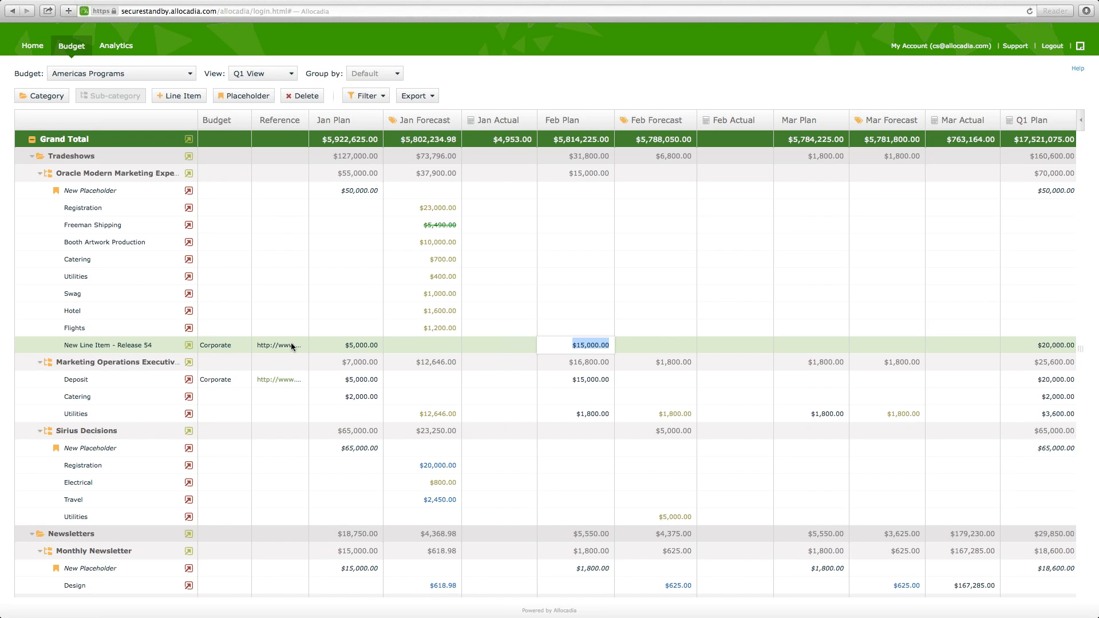
key(Escape)
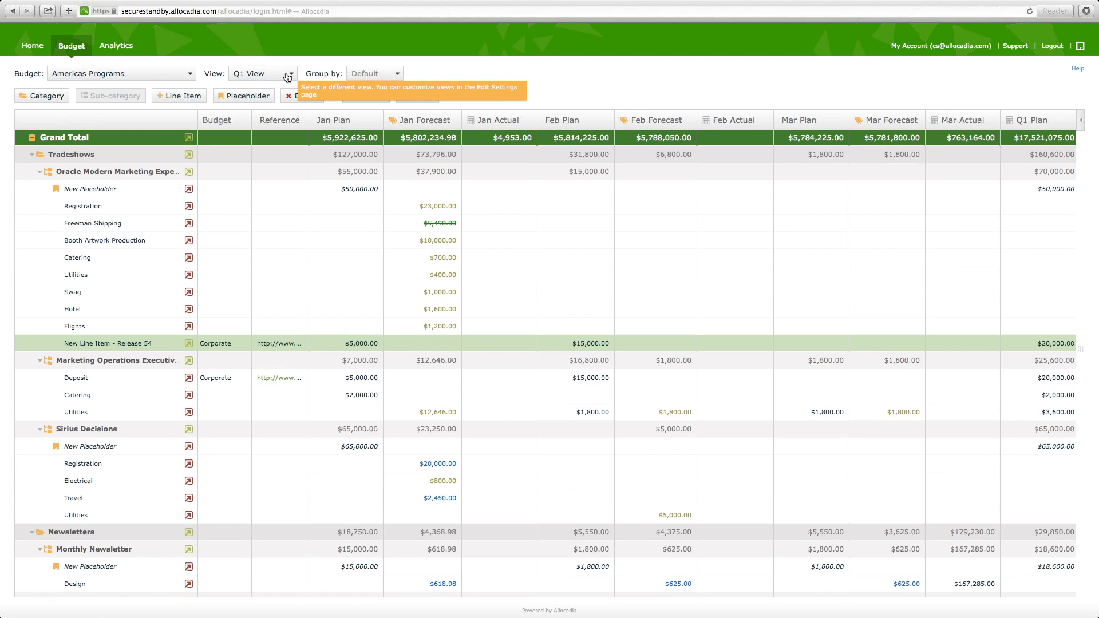
- Return to the My Budgets list and reopen the Americas Programs budget, doing this round trip twice
click(34, 49)
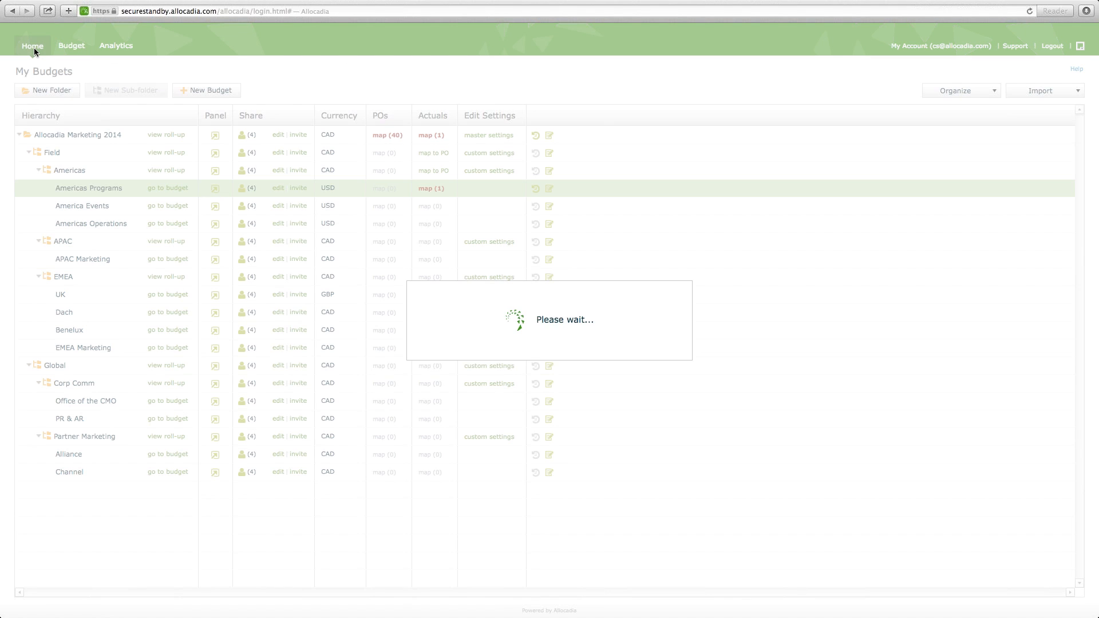
click(167, 189)
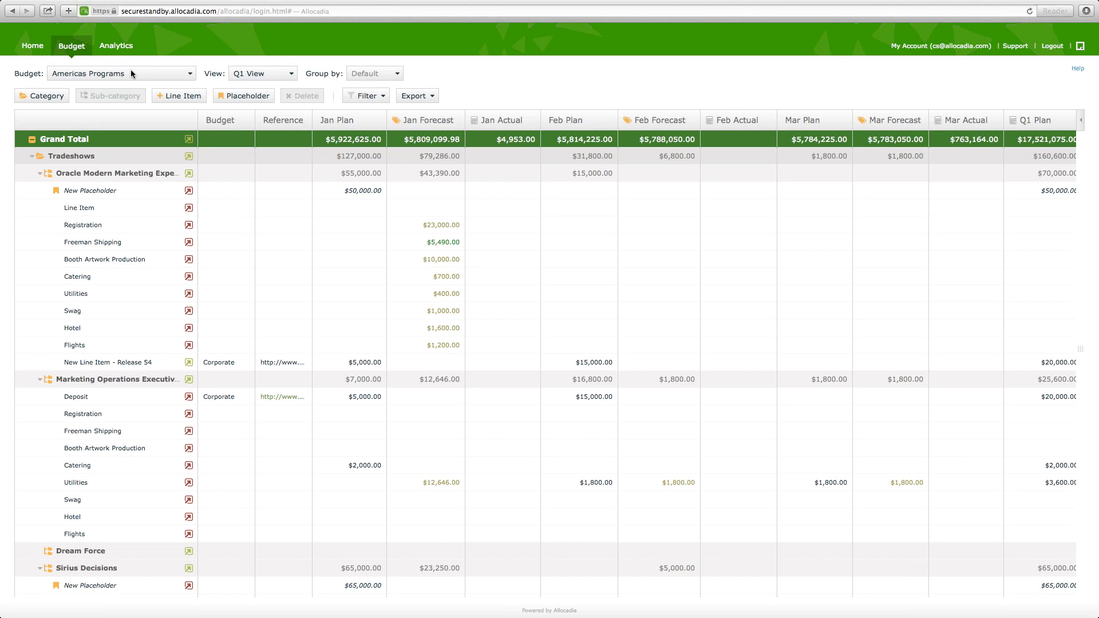
click(31, 47)
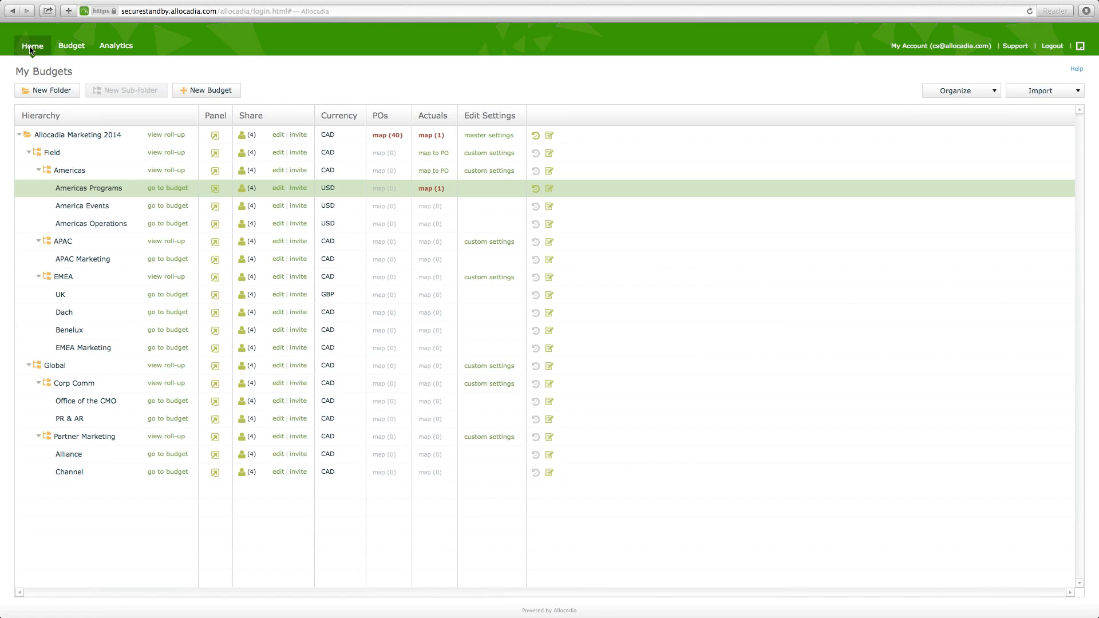
click(66, 46)
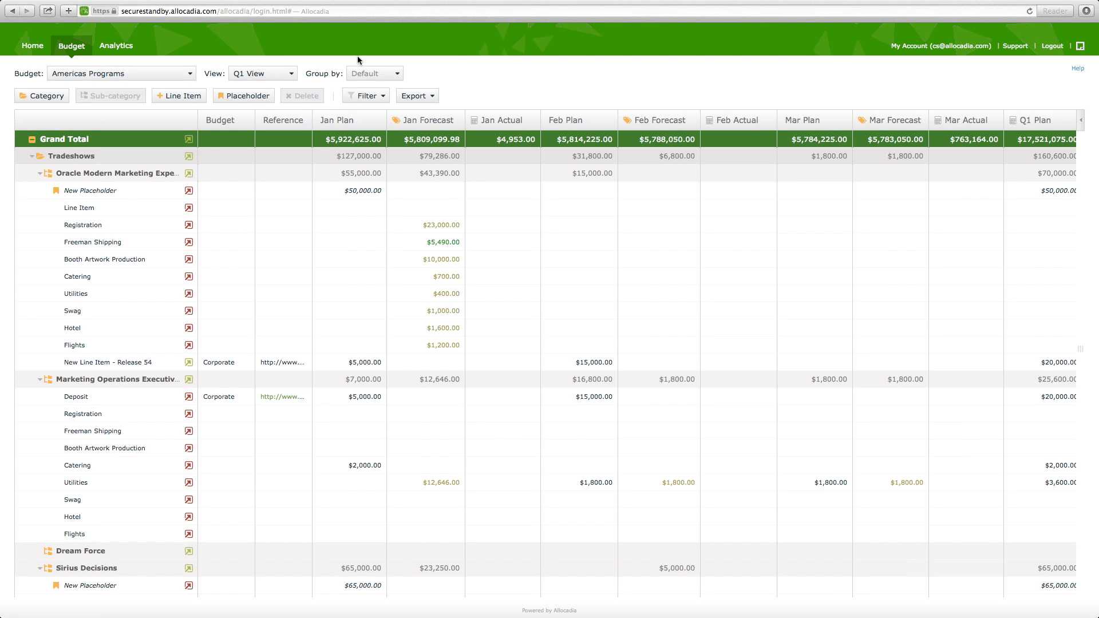
- Search the budget page for Swag and for 2000, and clear the search text
key(super+f)
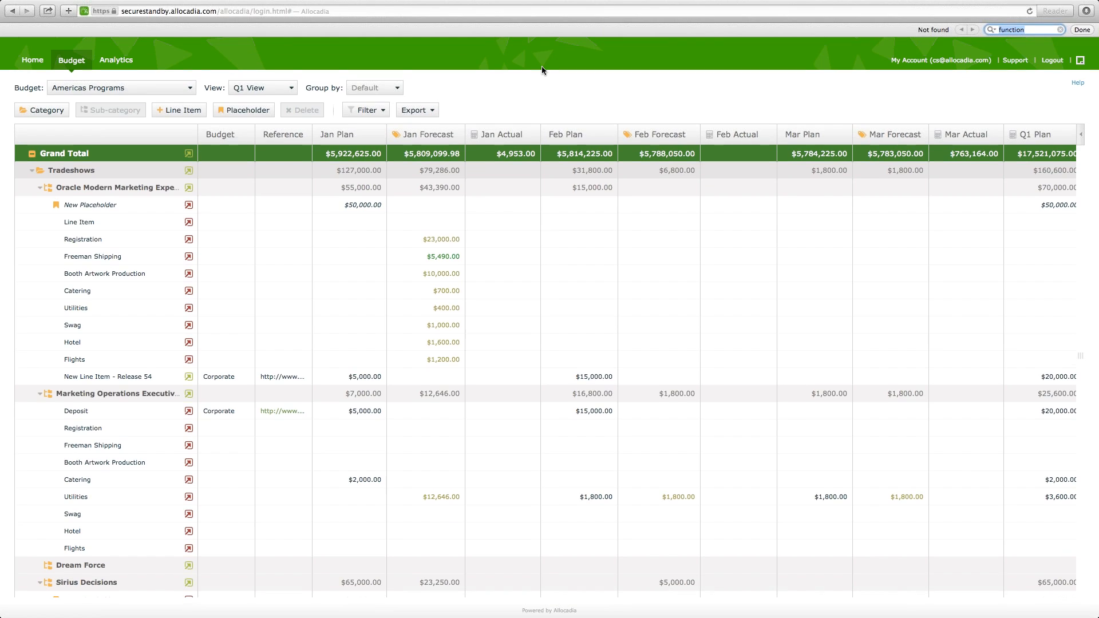
text(Swag)
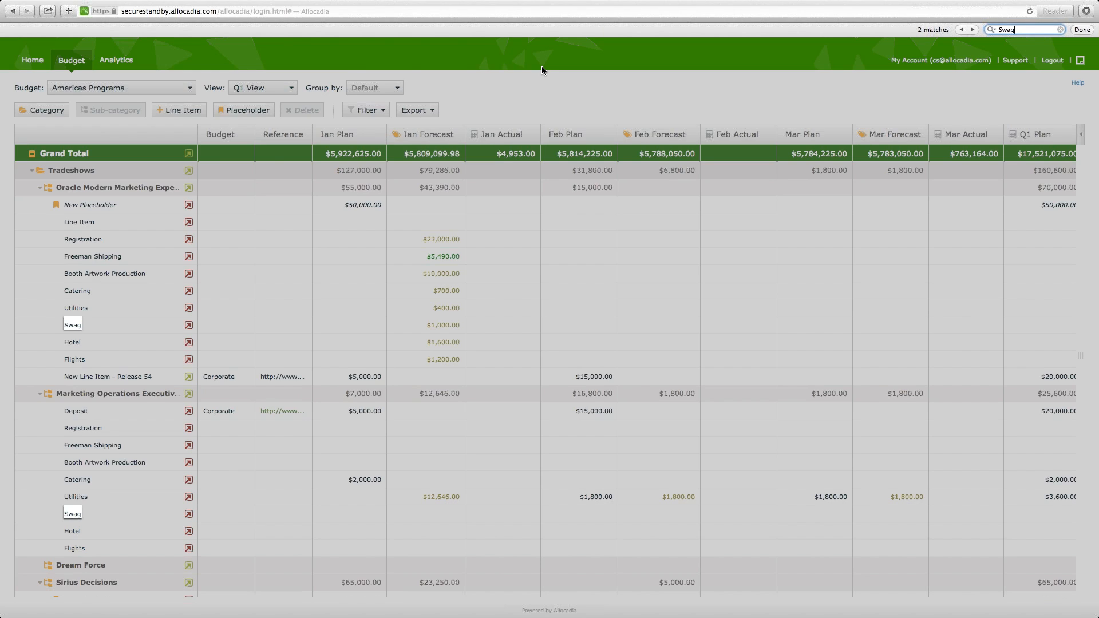
key(BackSpace)
key(BackSpace)
key(BackSpace)
key(BackSpace)
text(2000)
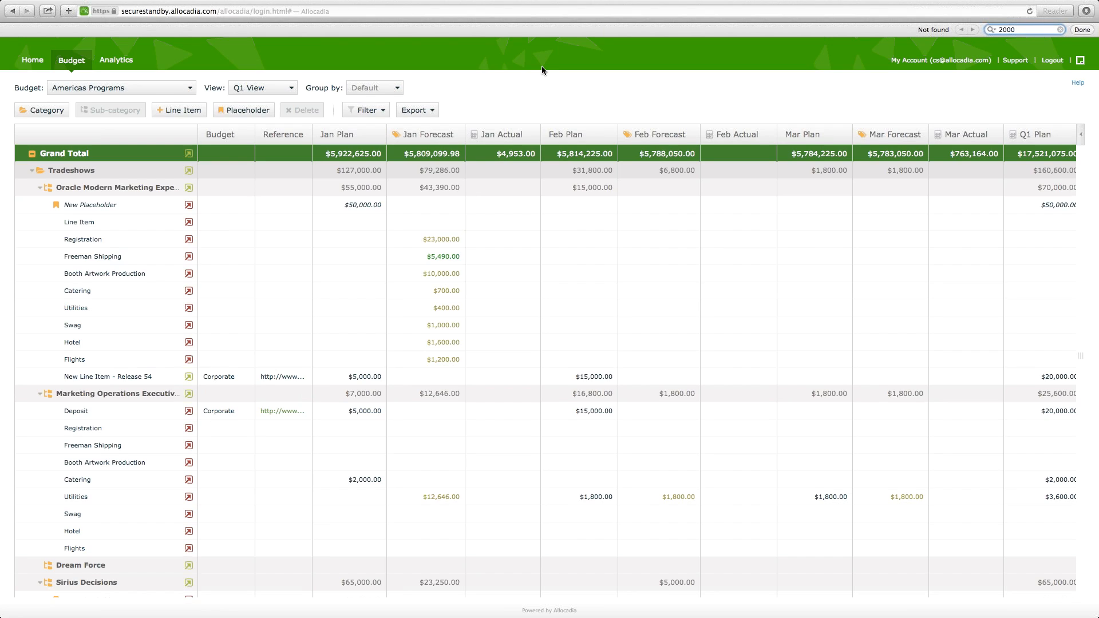
key(super+a)
key(BackSpace)
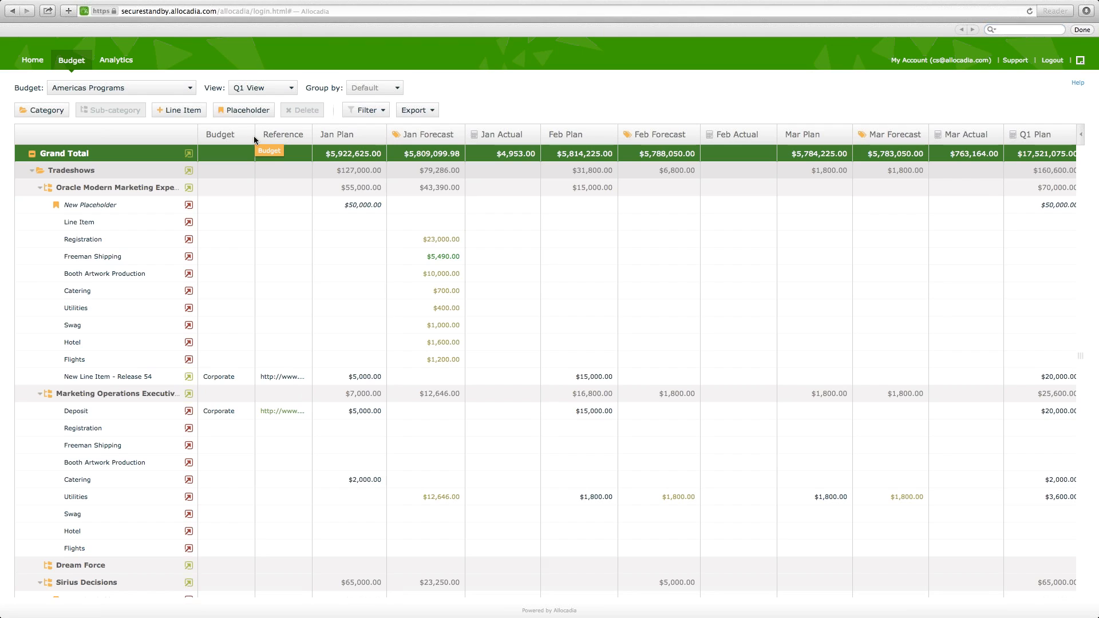
- Narrow the Budget column, widen the Reference column to fit its full links, and reopen Americas Programs from the My Budgets list
drag(254, 137, 239, 137)
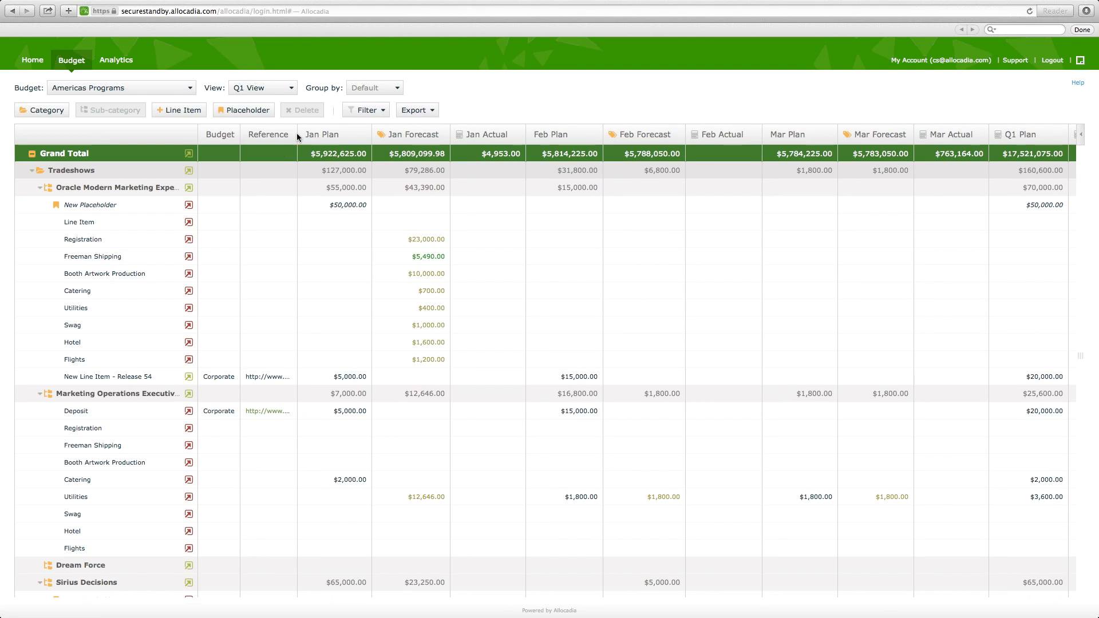
drag(296, 134, 384, 137)
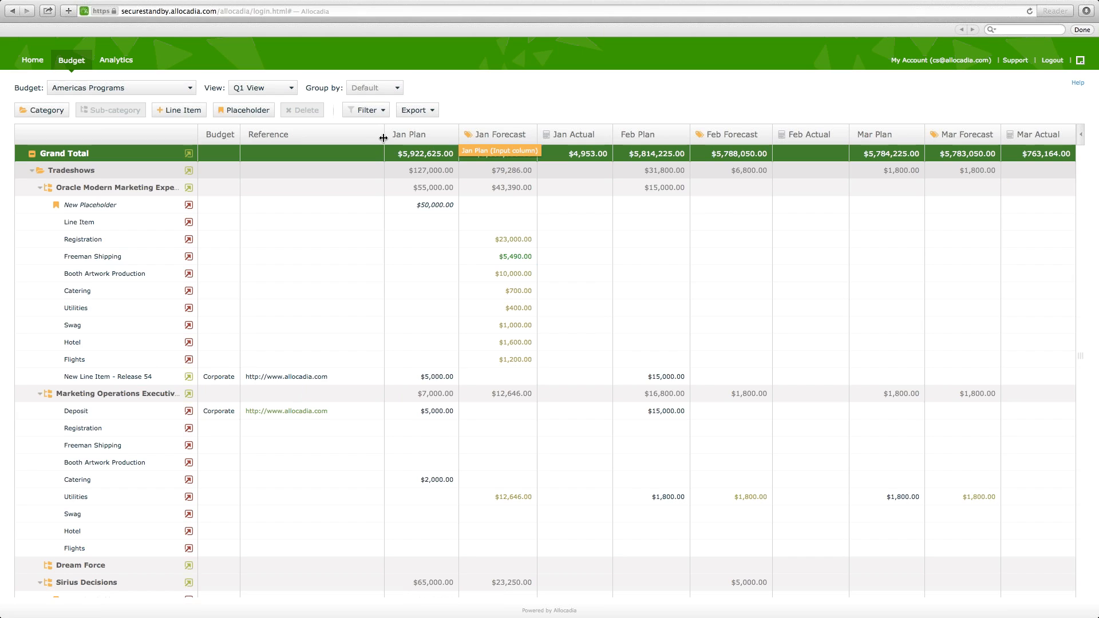
click(37, 64)
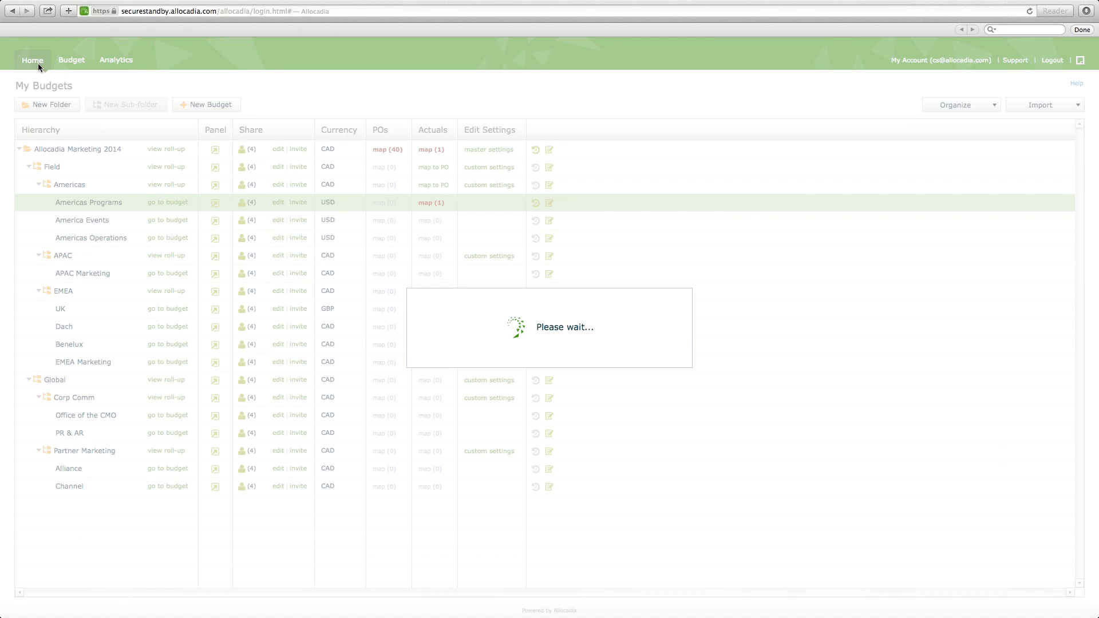
click(185, 204)
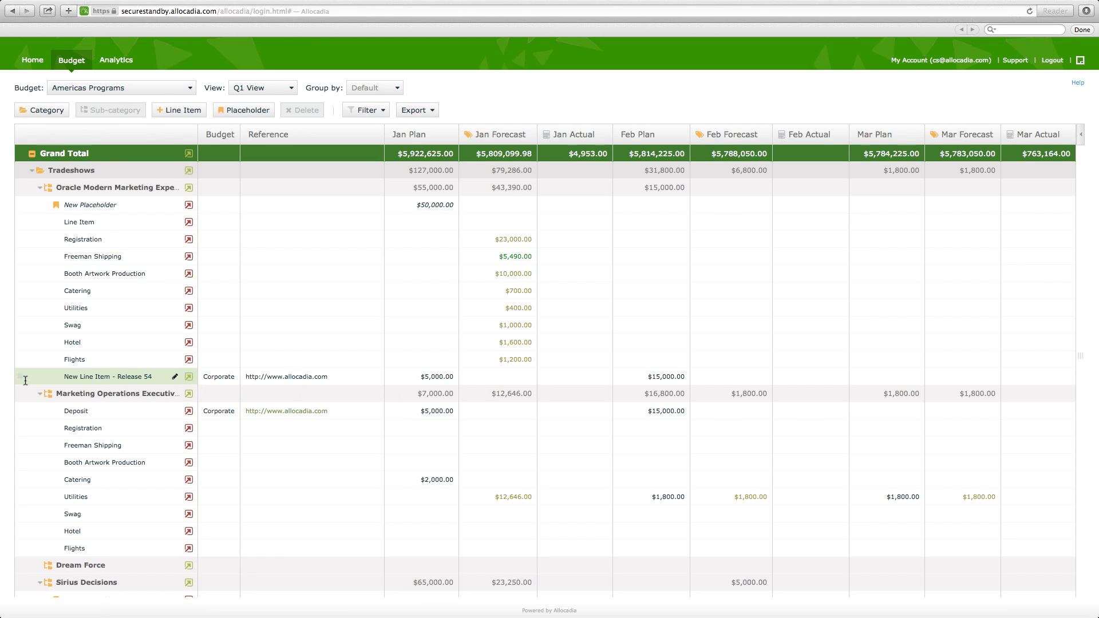
- Expand the side summary showing Q1 Left to plan and Q1 Left to spend, and widen it slightly
click(1080, 134)
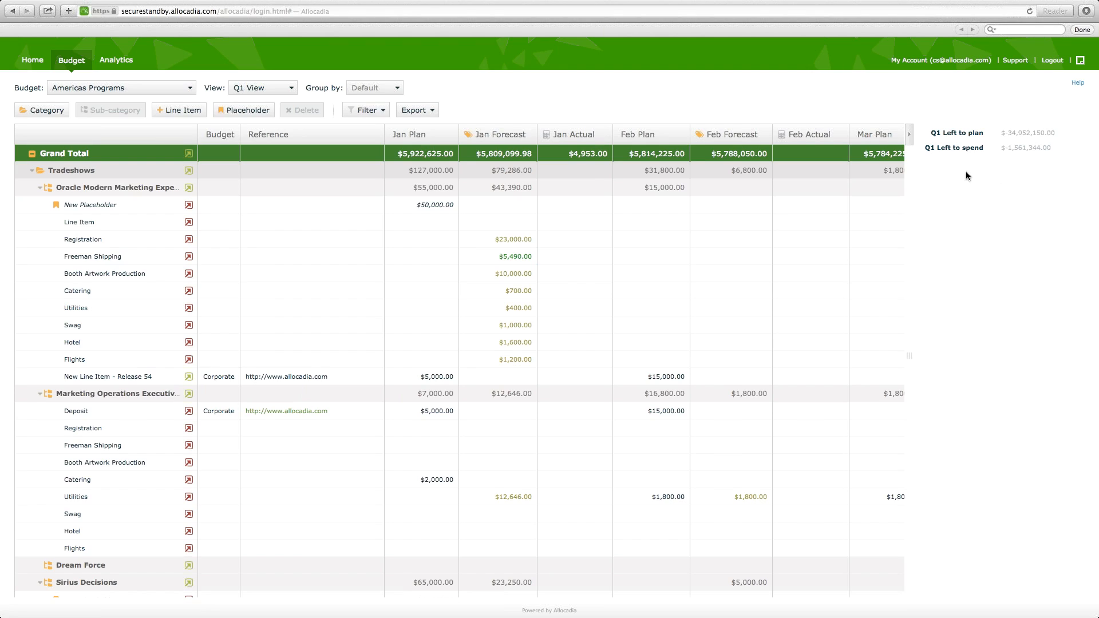
mouse_move(909, 177)
mouse_down()
mouse_move(948, 176)
mouse_move(892, 180)
mouse_up()
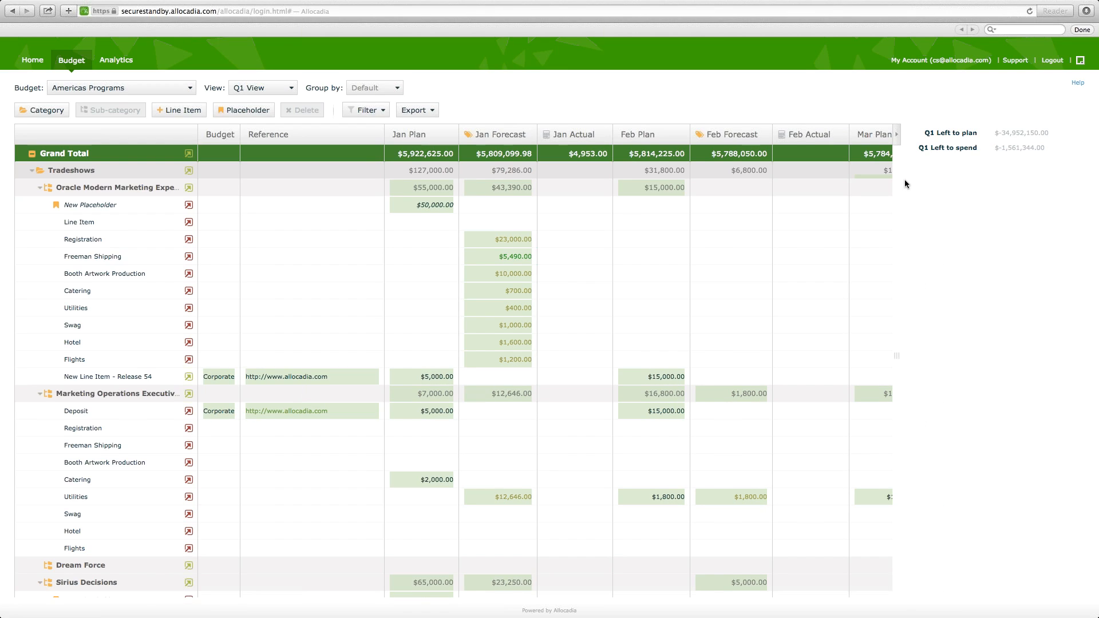
click(918, 222)
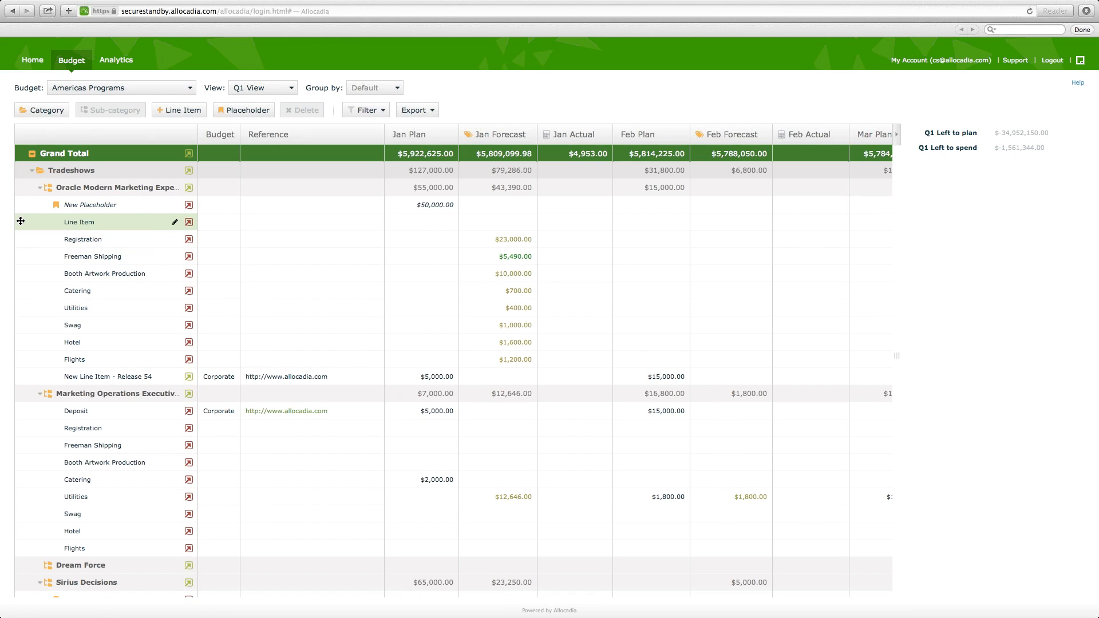
- Move Line Item to the Marketing Operations sub-category, return it below Registration in the Oracle Modern Marketing sub-category, and collapse the side summary
drag(20, 229, 50, 394)
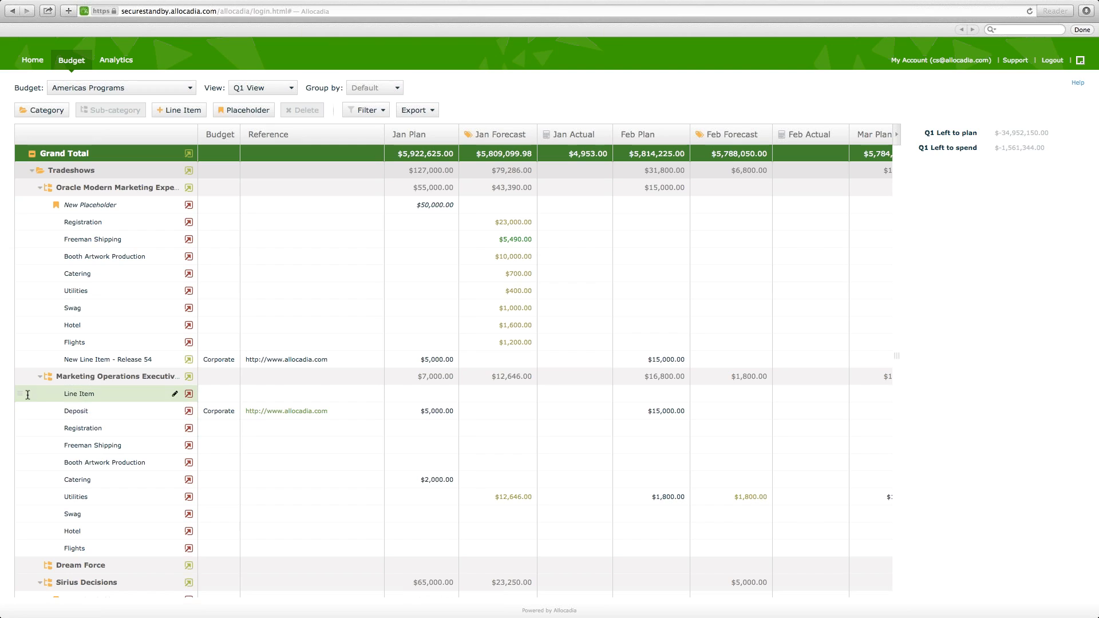
drag(22, 395, 41, 232)
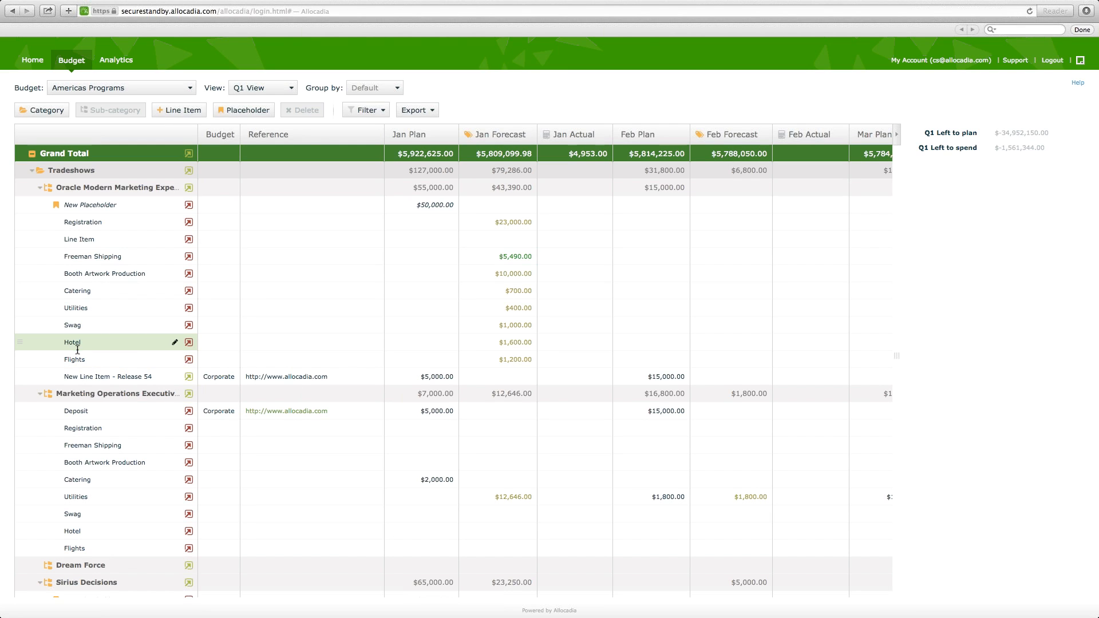
click(897, 134)
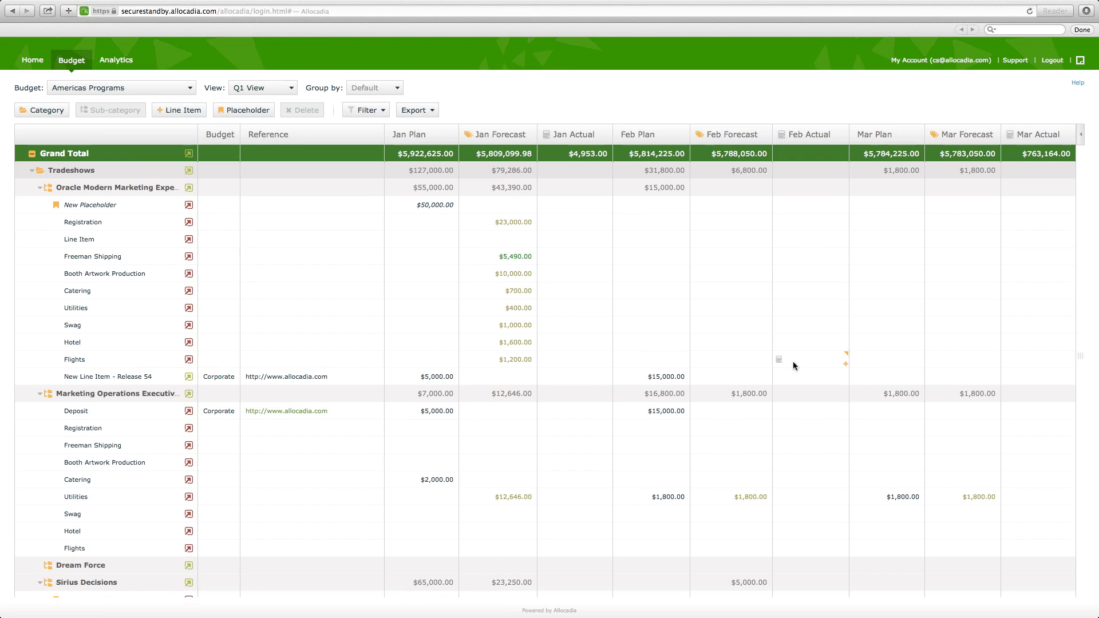
- Set the Jan Forecast of New Line Item - Release 54 to 176967
click(521, 375)
key(Tab)
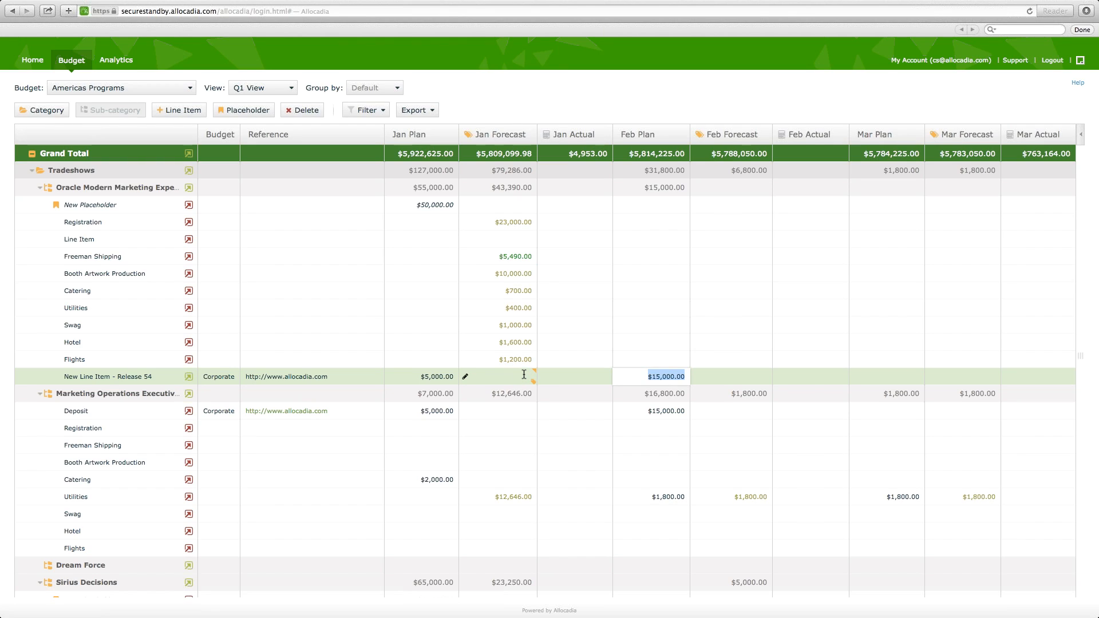
click(524, 374)
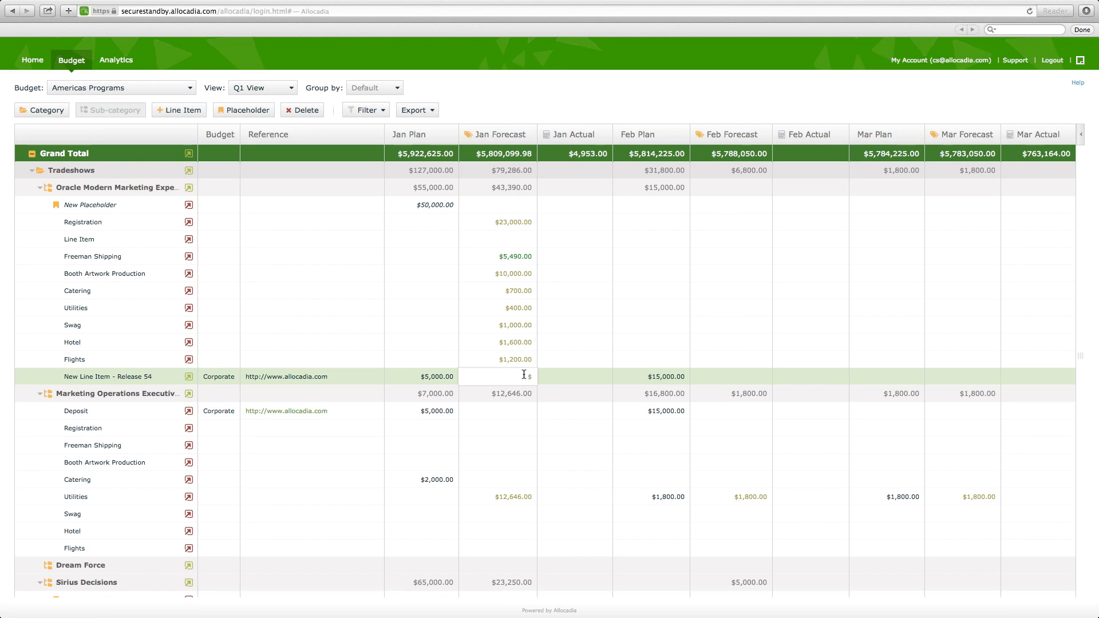
text(176967)
key(Return)
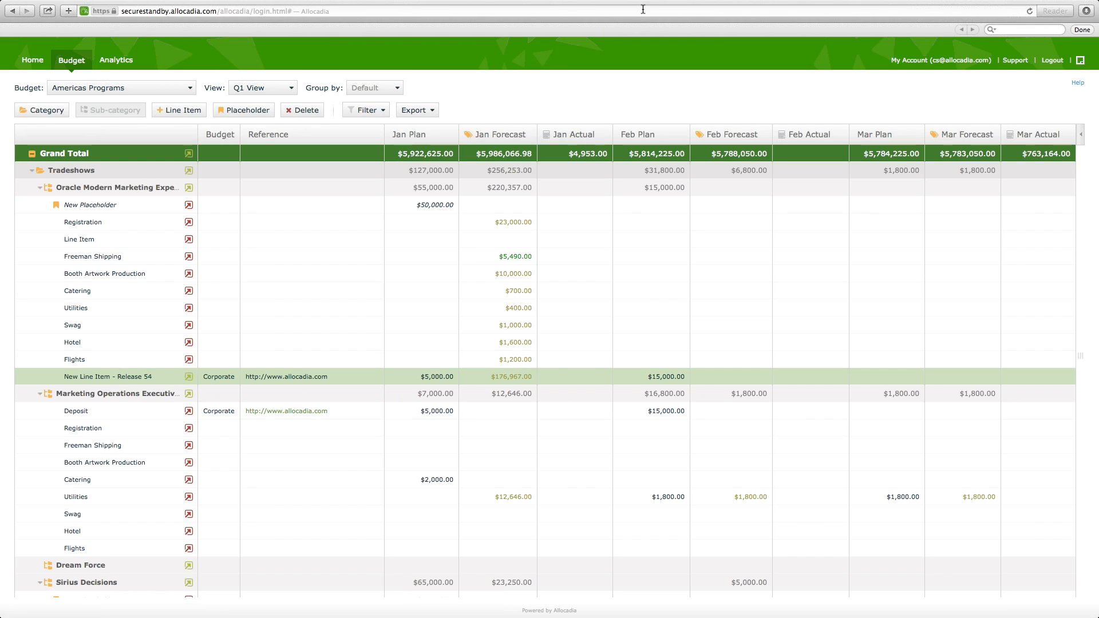
click(493, 210)
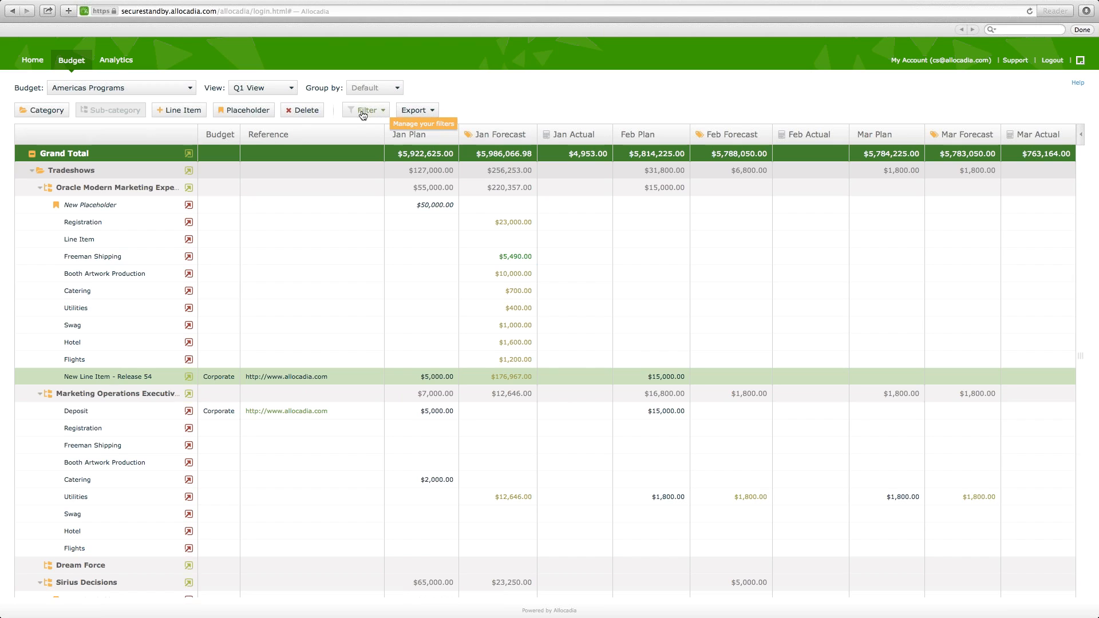
- Collapse the Oracle Modern Marketing, Marketing Operations, Newsletters and Sirius Decisions groups, and collapse all remaining categories under Grand Total
click(38, 189)
click(39, 205)
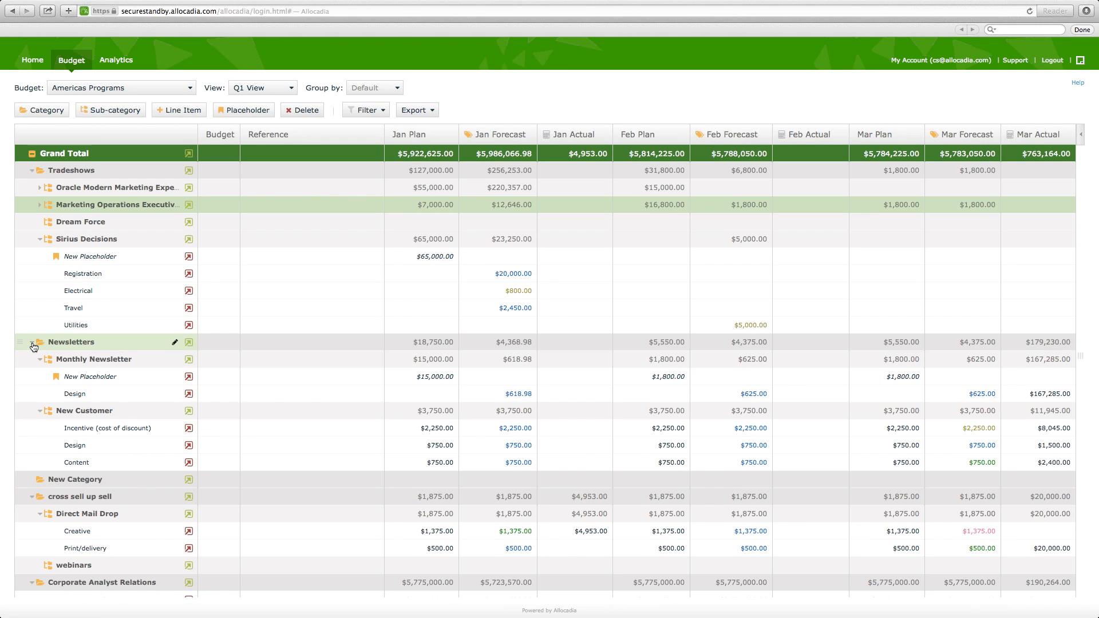
click(32, 343)
click(39, 239)
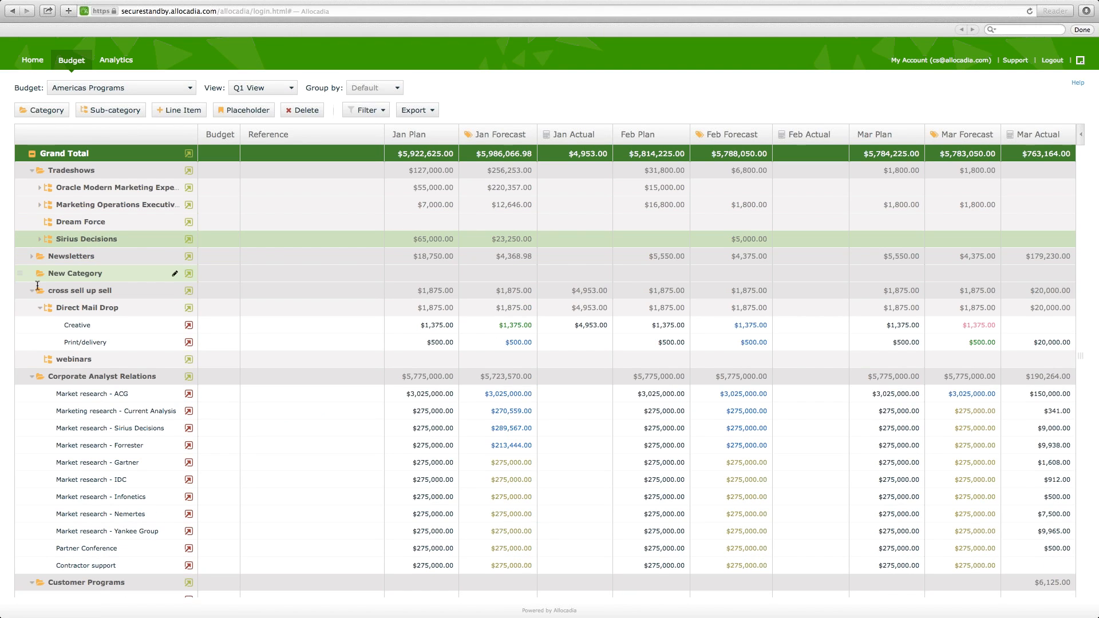
click(32, 155)
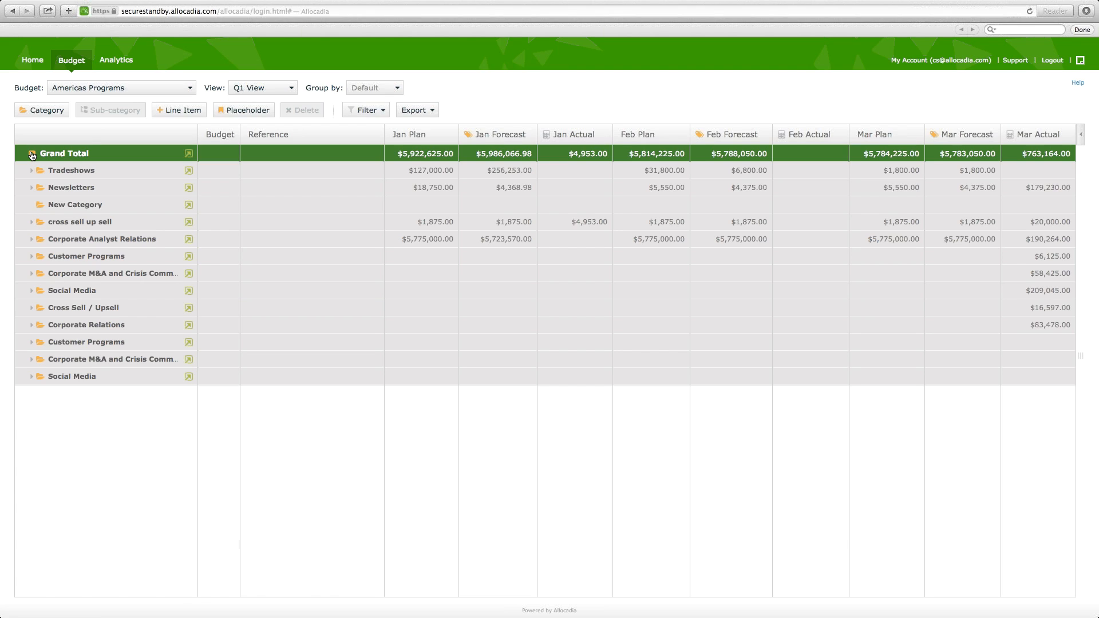
- Expand all categories under Grand Total, look through the line items down to the last Social Media category, and repeat the collapse and expansion
click(32, 155)
scroll(114, 283, down, 2)
scroll(114, 283, down, 5)
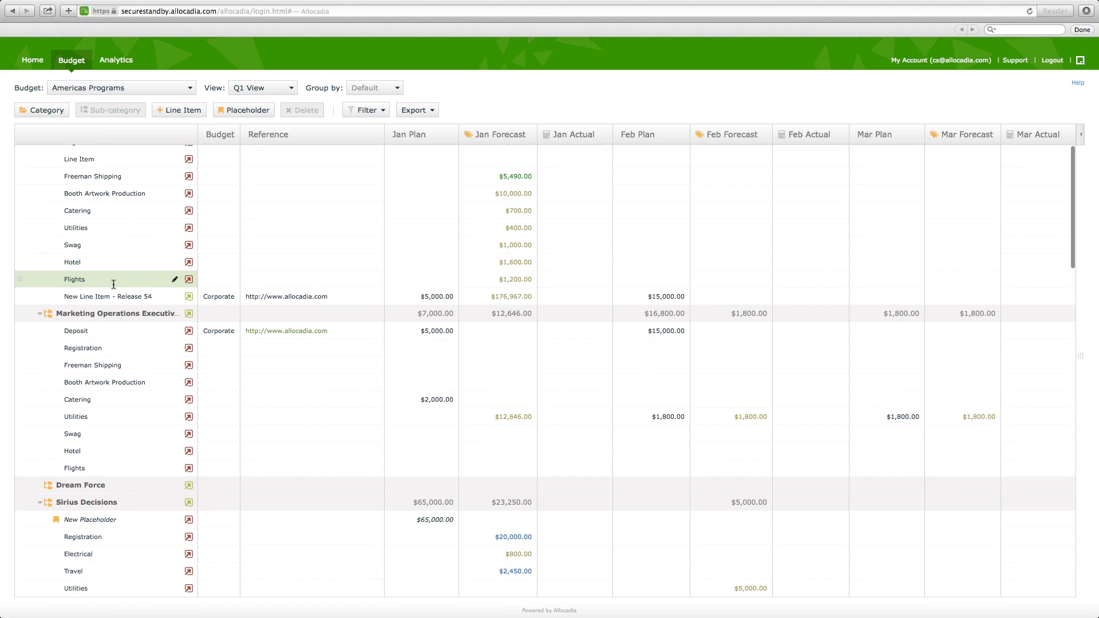
scroll(113, 288, down, 6)
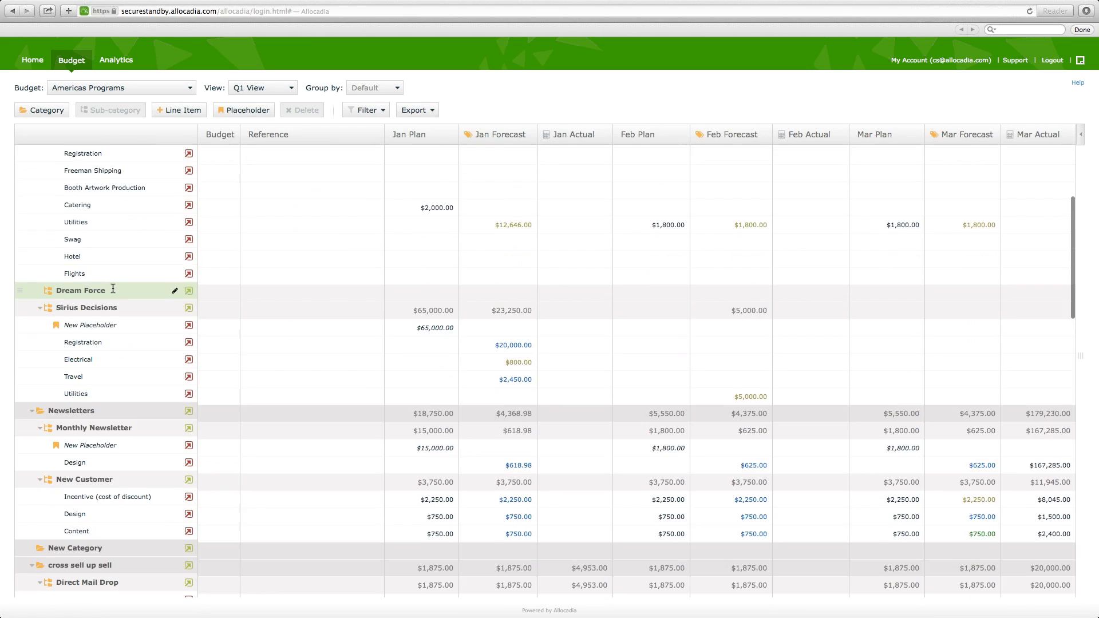
scroll(113, 288, down, 6)
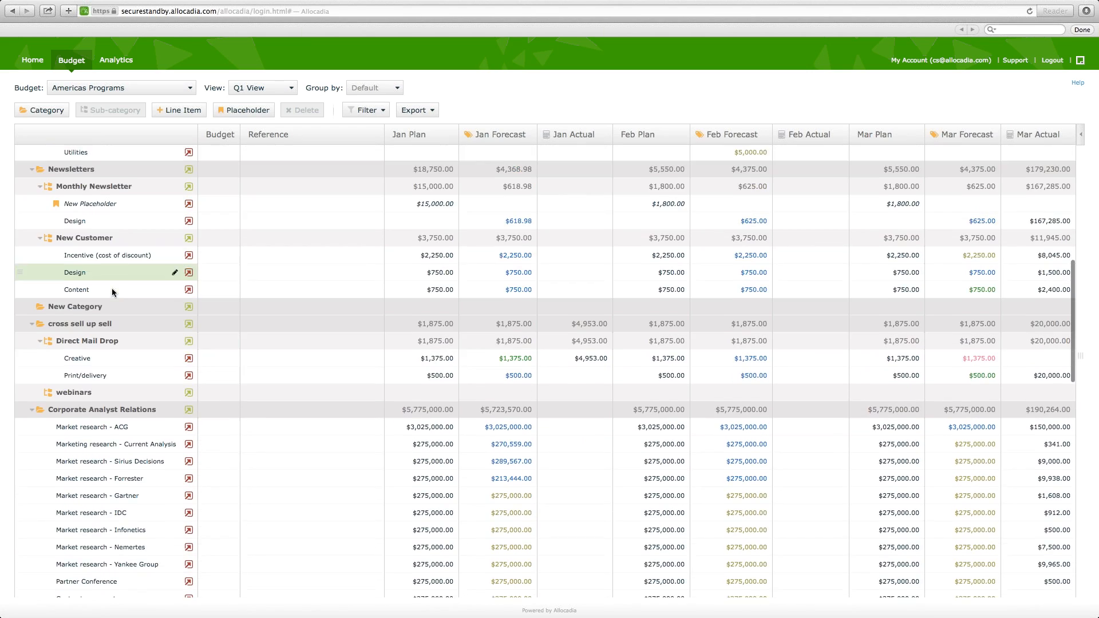
scroll(113, 288, down, 7)
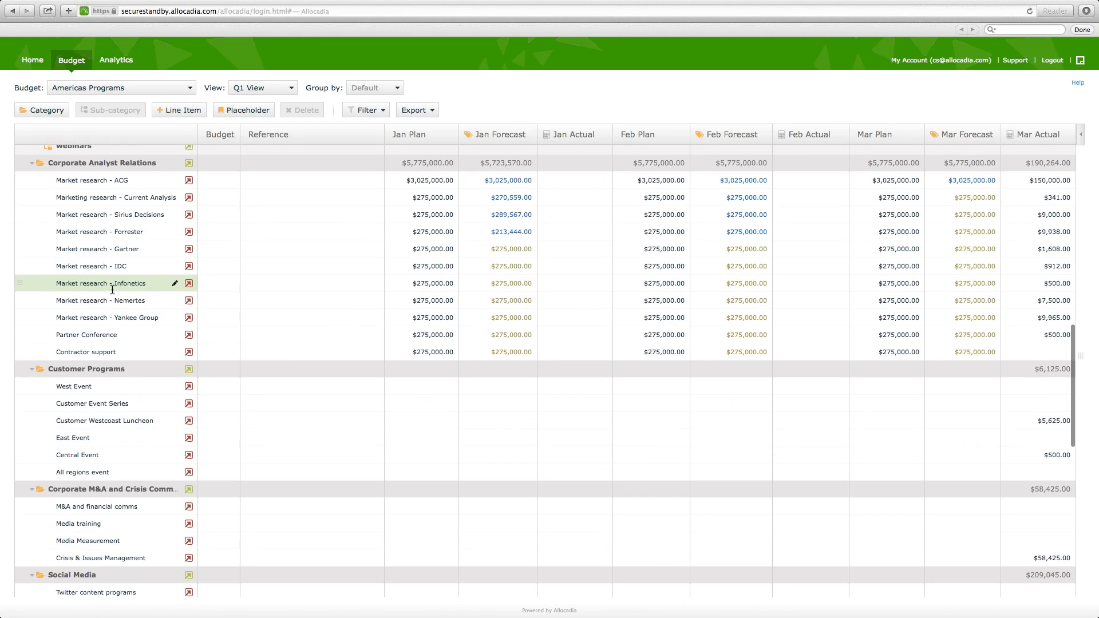
scroll(113, 289, down, 7)
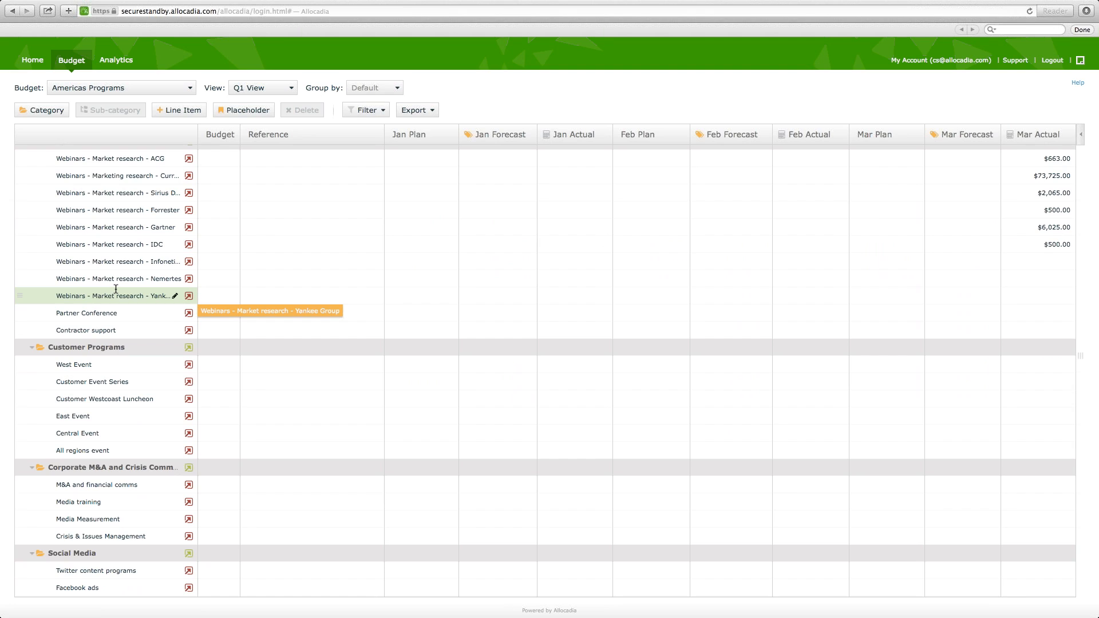
scroll(116, 290, up, 20)
scroll(113, 273, up, 6)
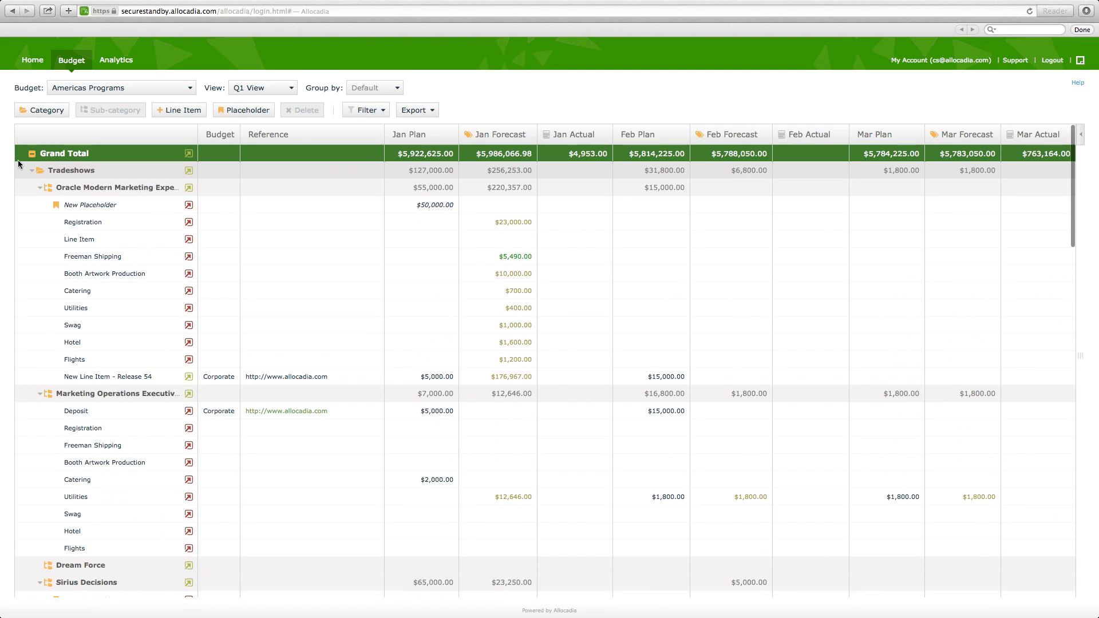
click(32, 154)
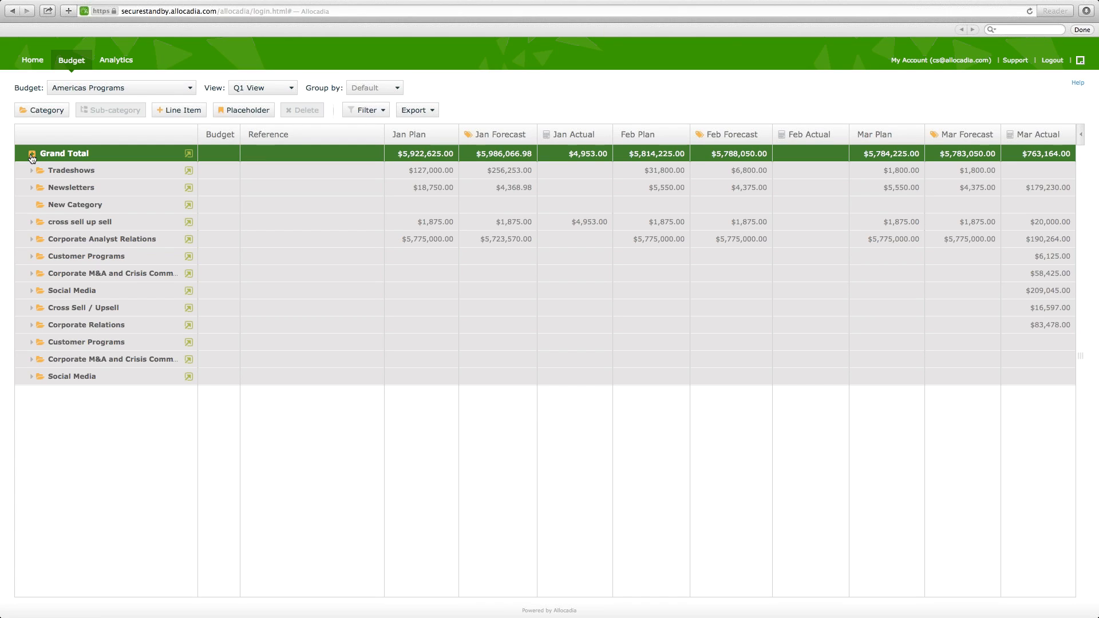
click(32, 155)
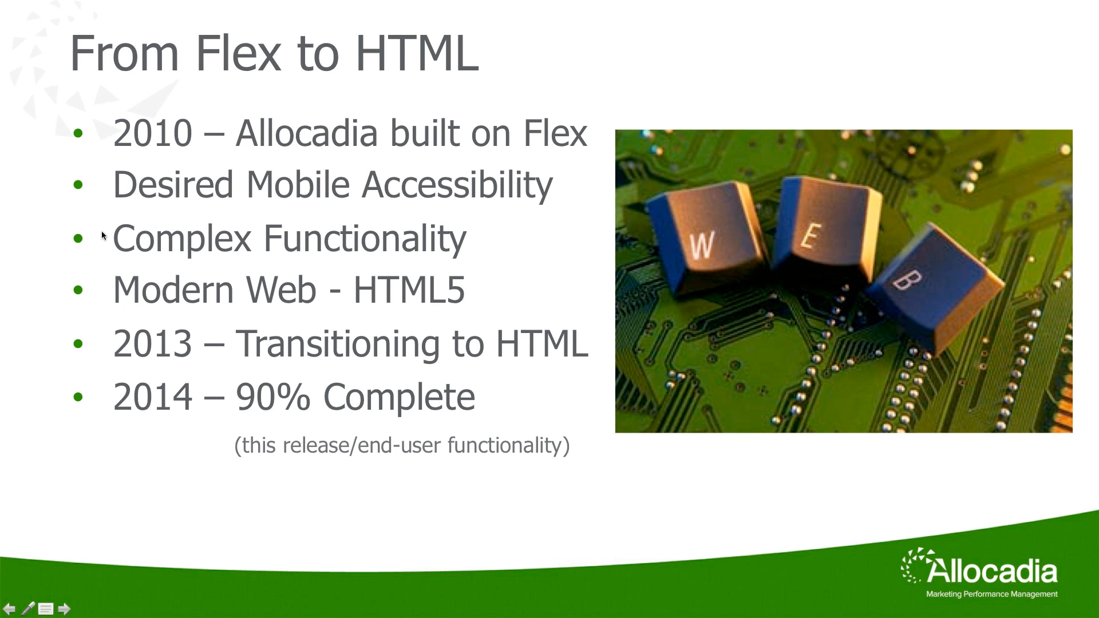
- Go directly to slide 9, Resources, in the presentation slide show
click(47, 610)
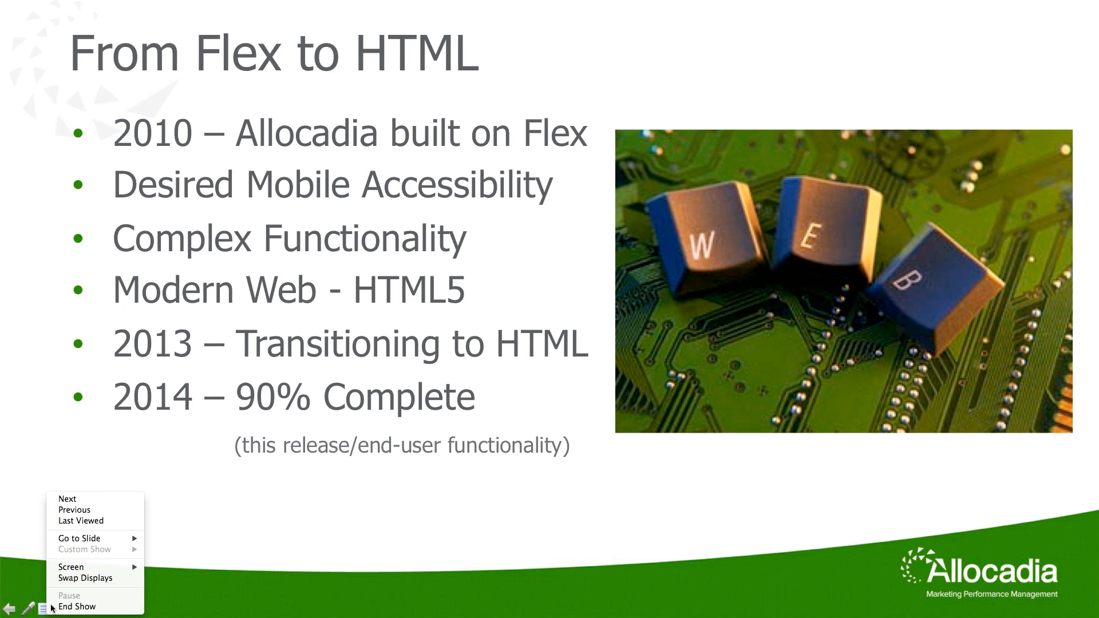
mouse_move(68, 569)
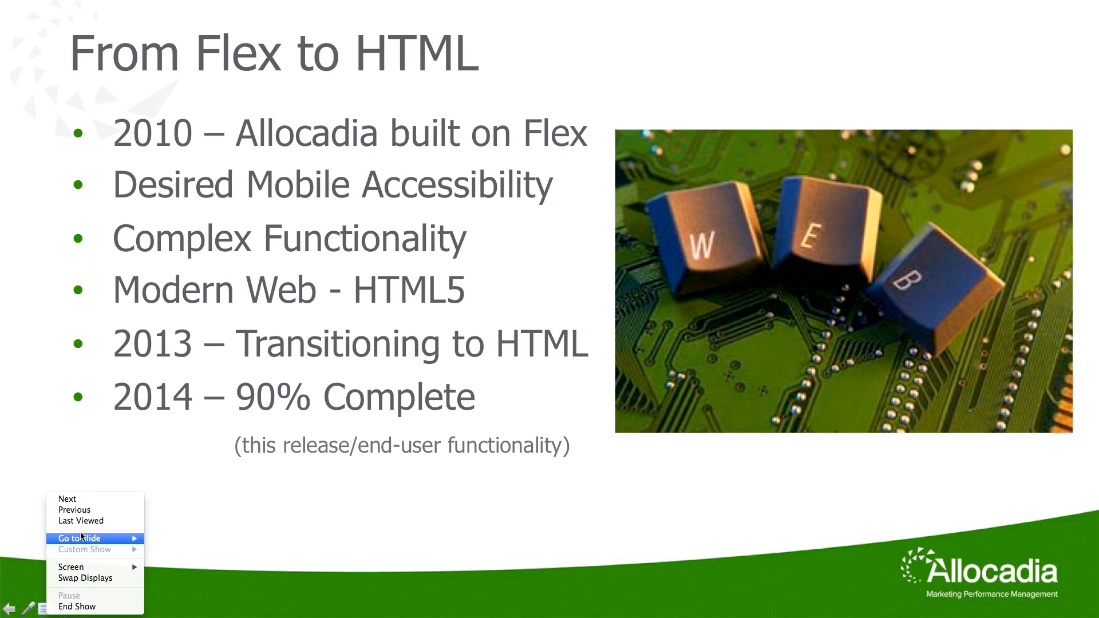
mouse_move(83, 539)
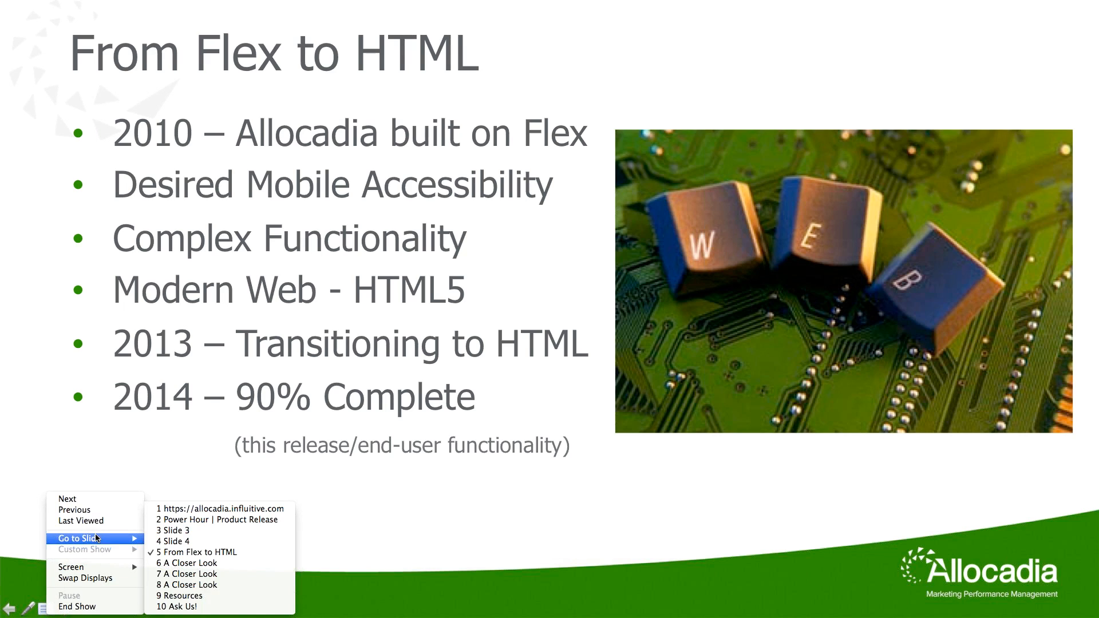
click(184, 596)
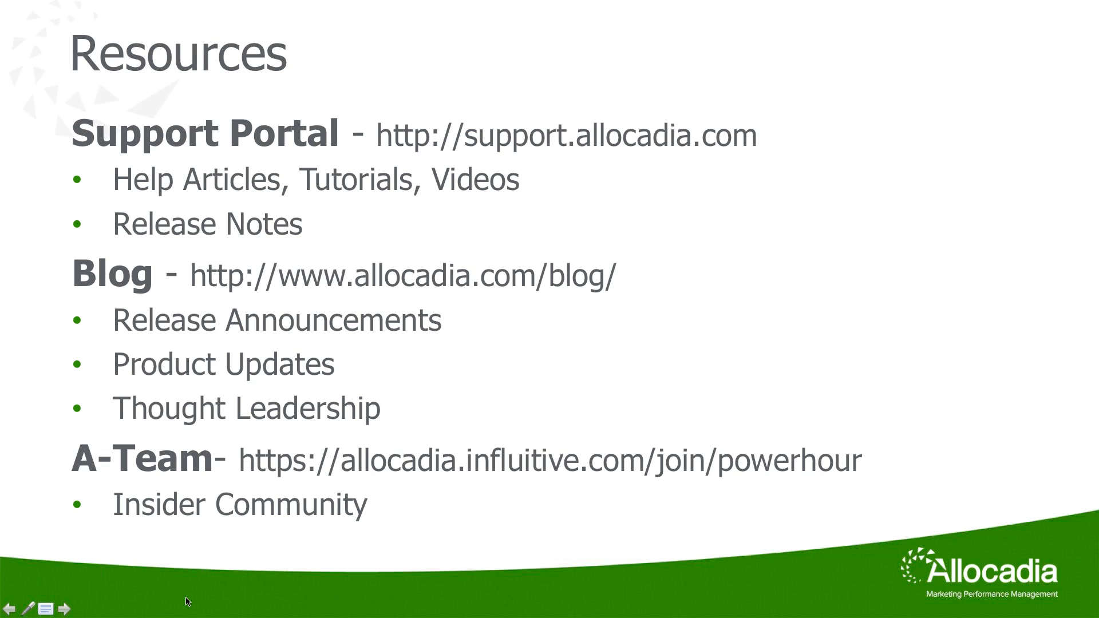